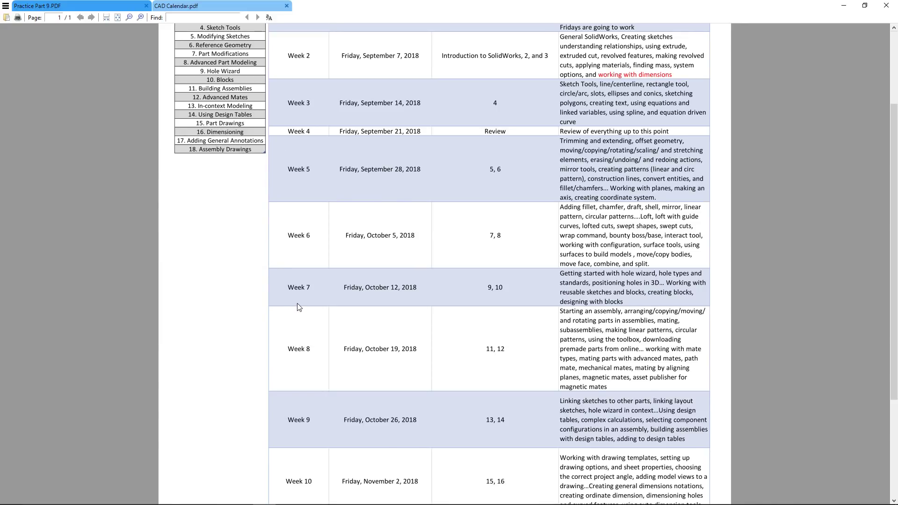
Step: View the Practice Part 9 PDF for reference, and create a new drawing from the Practice Part 9 model in SOLIDWORKS
left_click(93, 6)
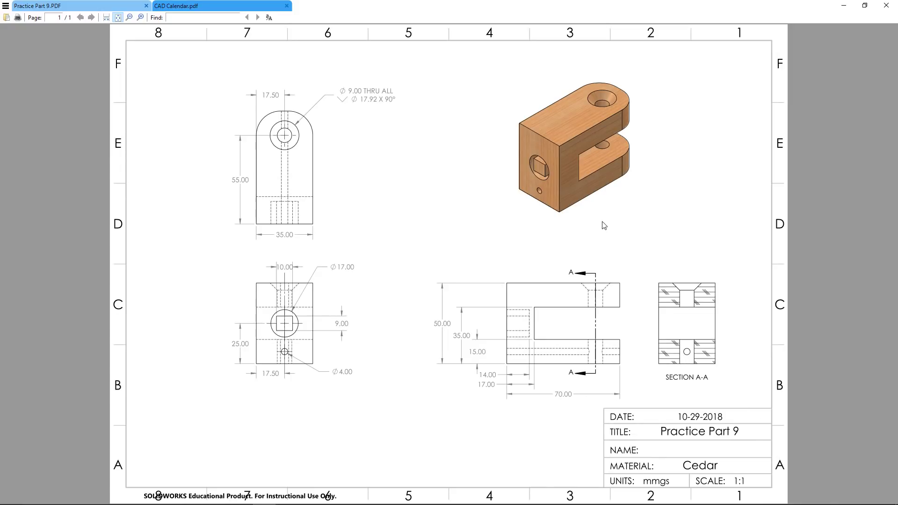
key("alt+Tab")
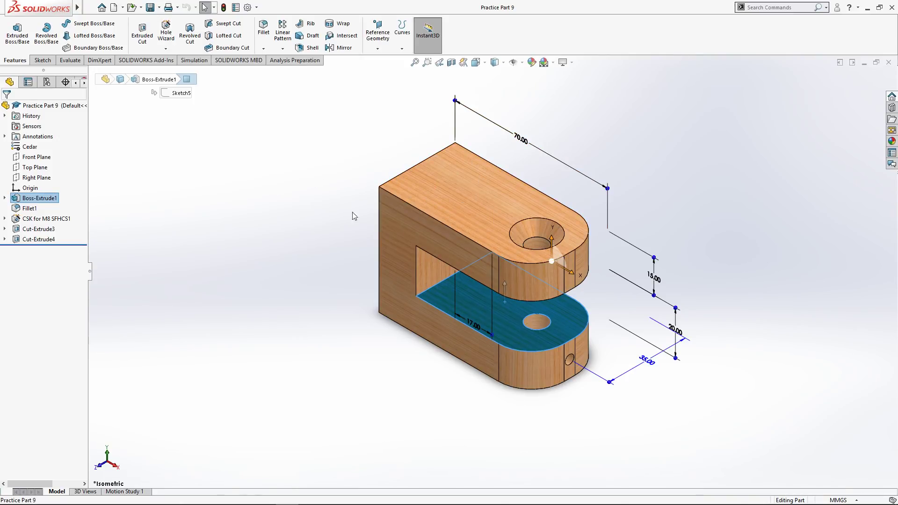
left_click(105, 7)
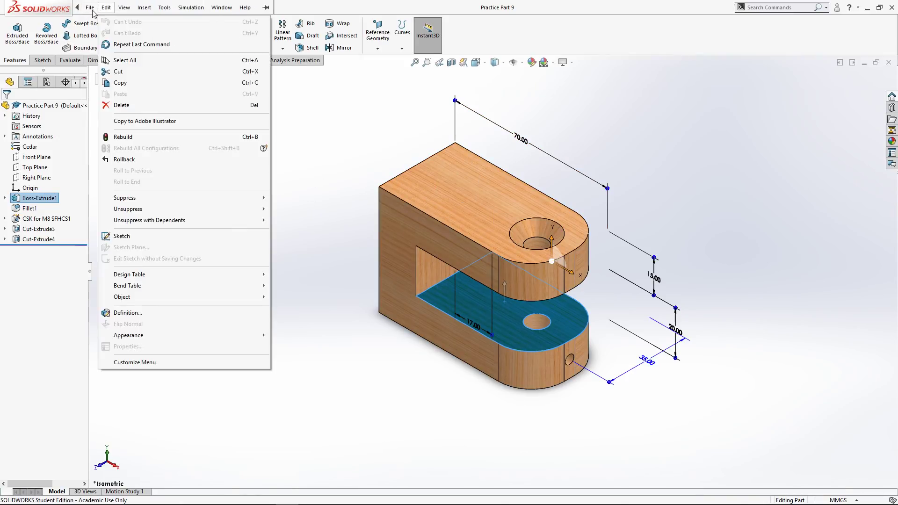
left_click(136, 87)
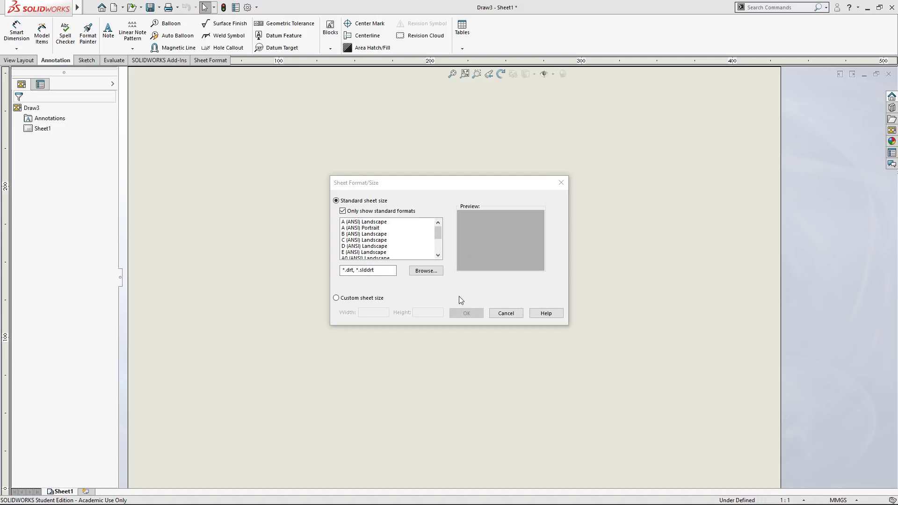
left_click(436, 274)
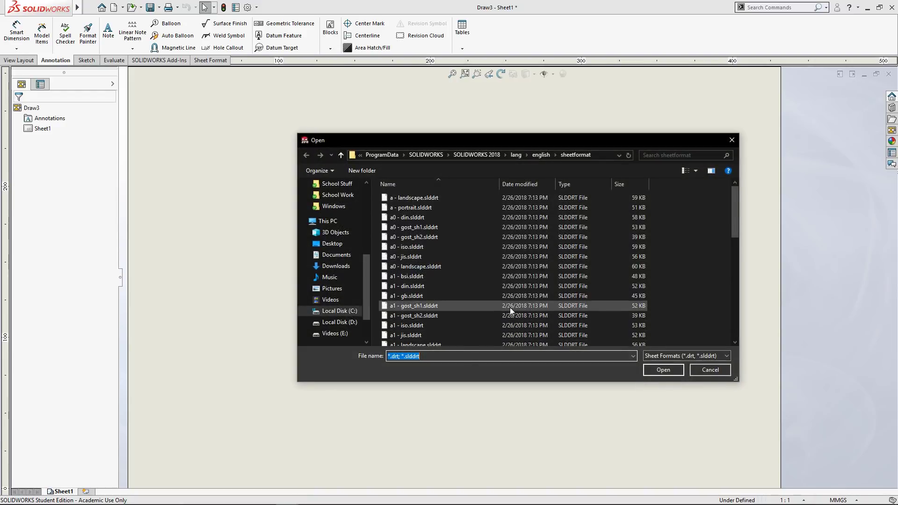
scroll(509, 307, "down", 1)
scroll(509, 307, "up", 1)
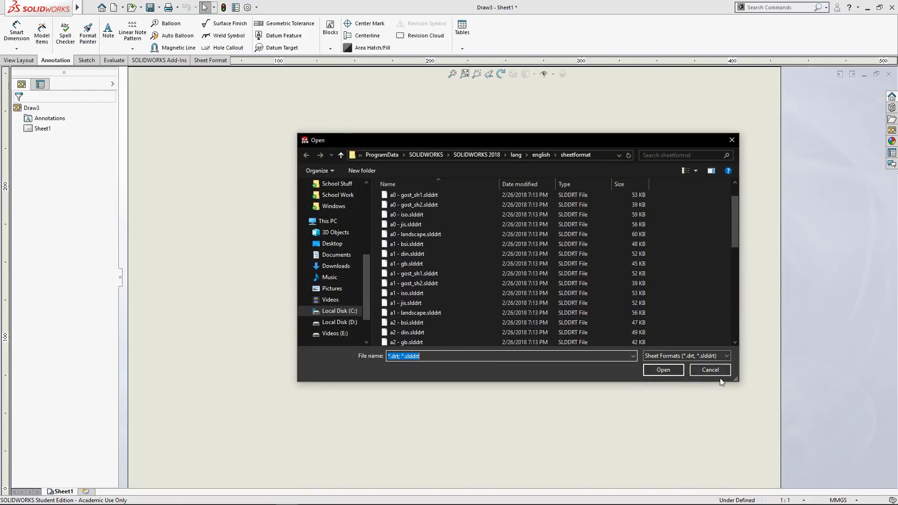
left_click(709, 369)
scroll(418, 244, "down", 2)
scroll(419, 247, "up", 2)
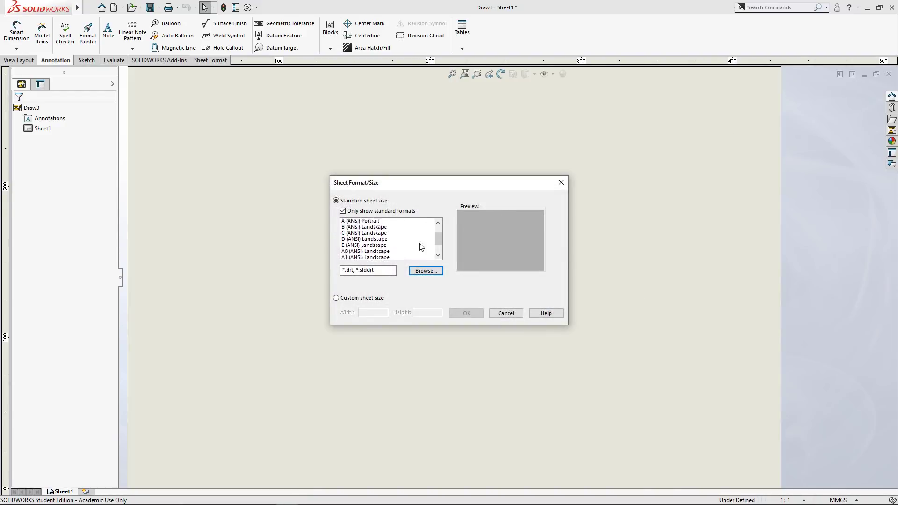
scroll(401, 234, "down", 2)
scroll(401, 237, "up", 2)
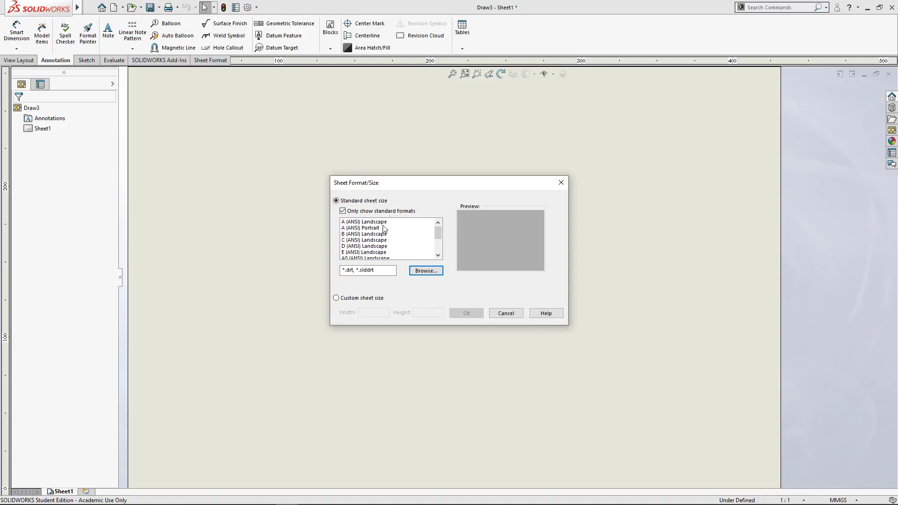
Step: Load the custom sheet format from the Downloads folder and apply it to the new drawing
left_click(430, 273)
scroll(361, 202, "up", 3)
scroll(344, 207, "up", 2)
left_click(336, 202)
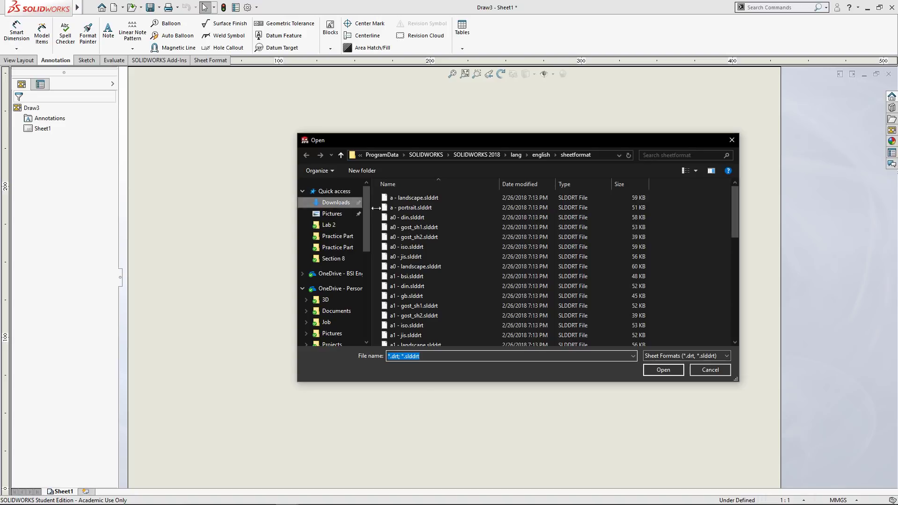
double_click(431, 197)
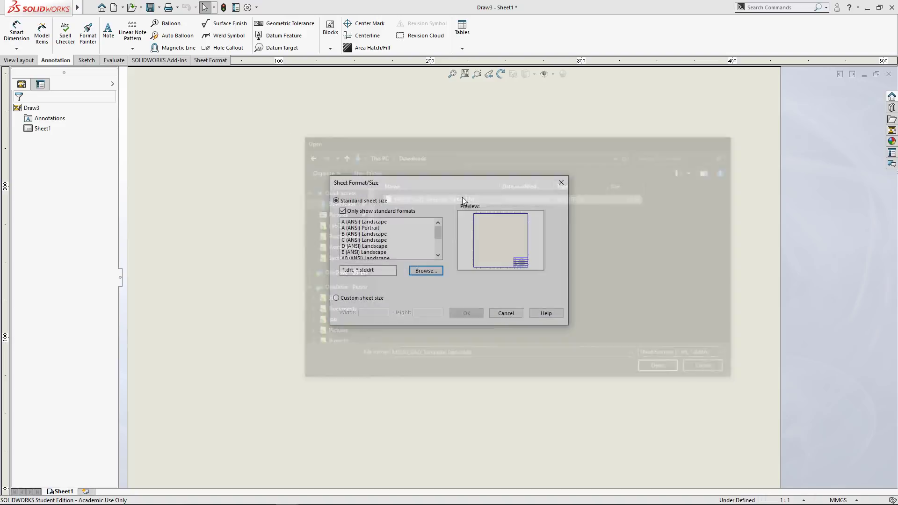
left_click(466, 314)
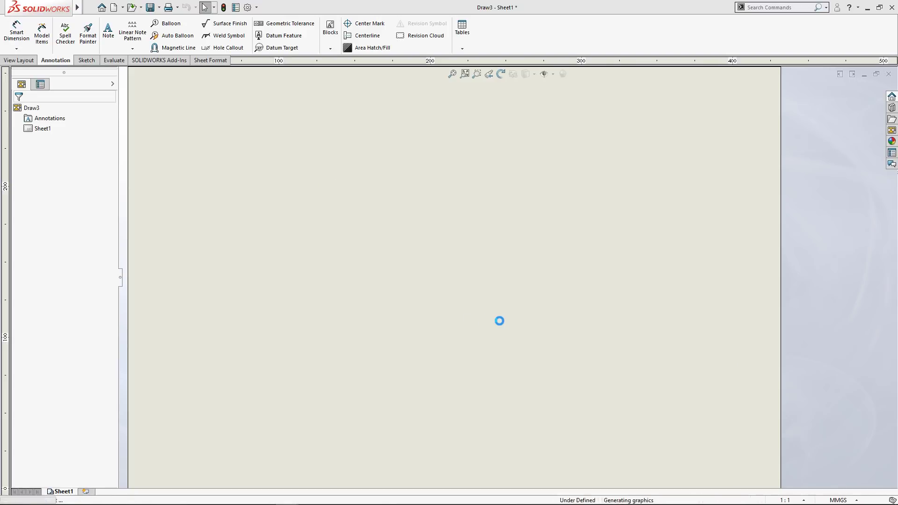
Step: Place the Left view near the sheet's lower-left corner and project a side view beside it and a top view above it
scroll(500, 319, "up", 3)
scroll(614, 333, "down", 4)
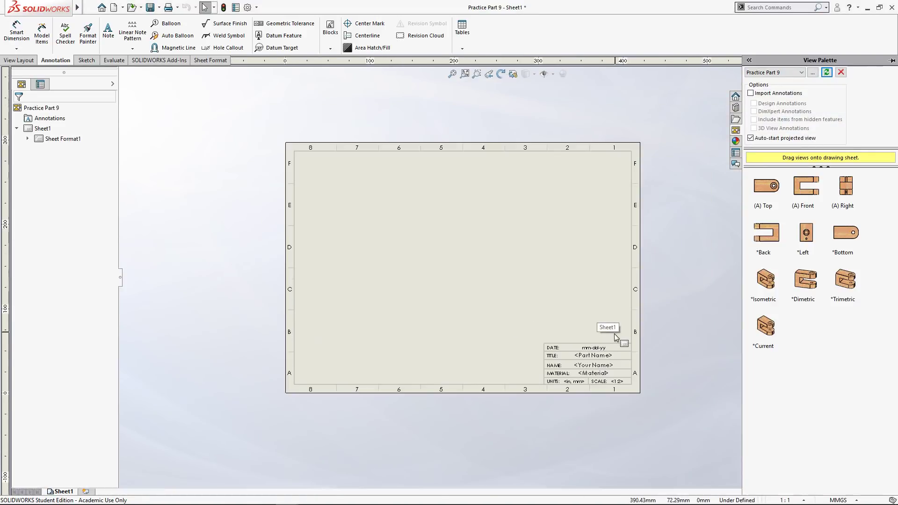
key("f")
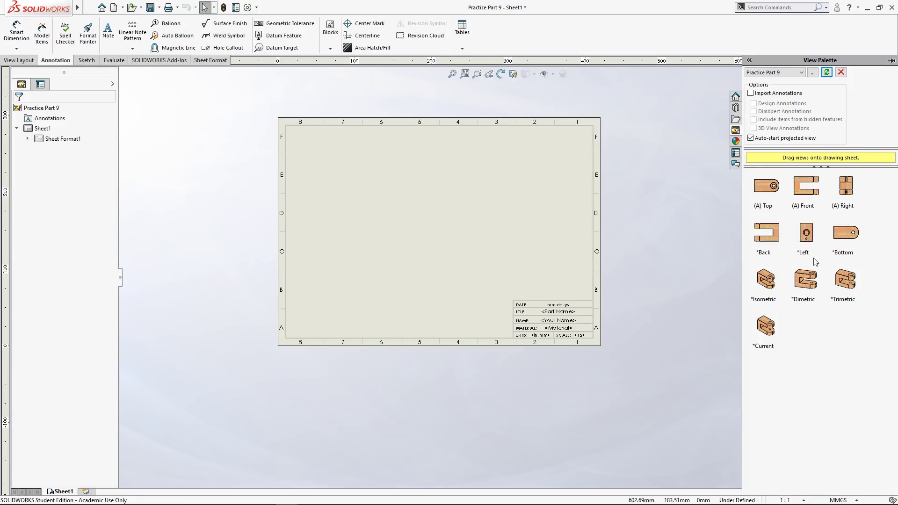
left_click_drag(799, 239, 356, 273)
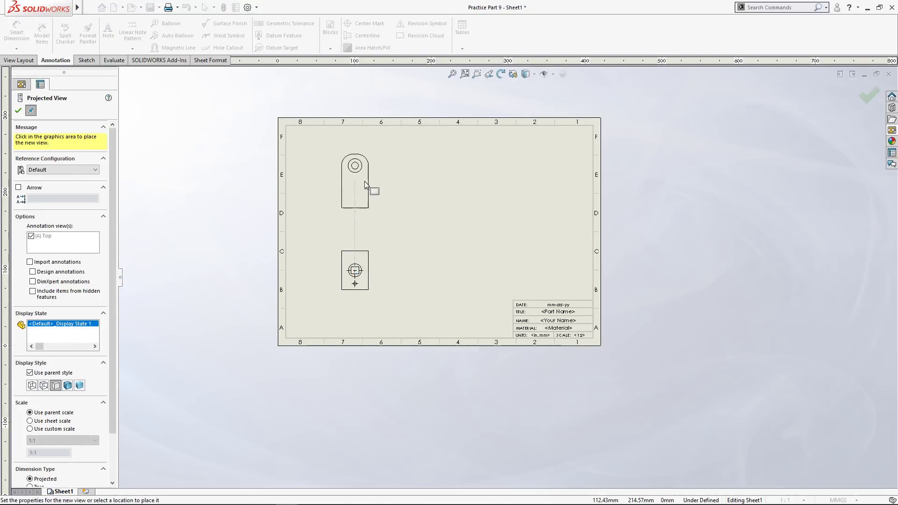
scroll(371, 270, "down", 3)
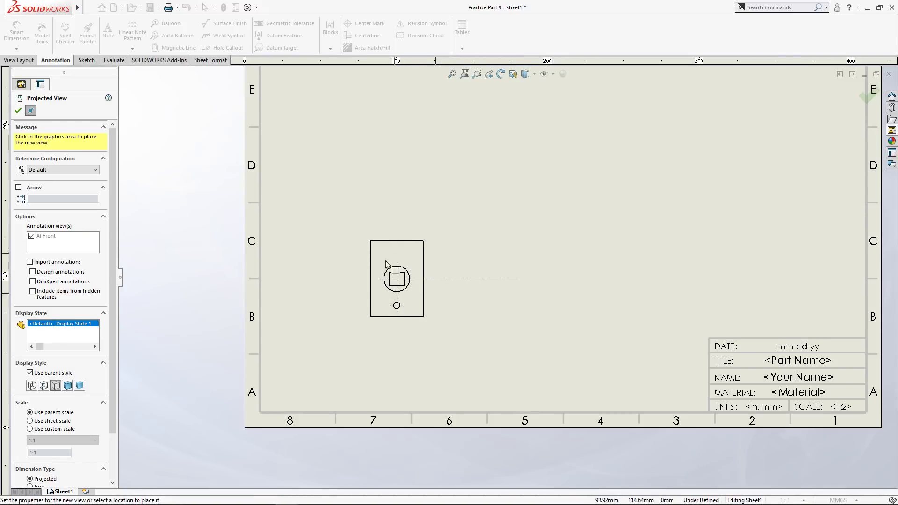
left_click(655, 283)
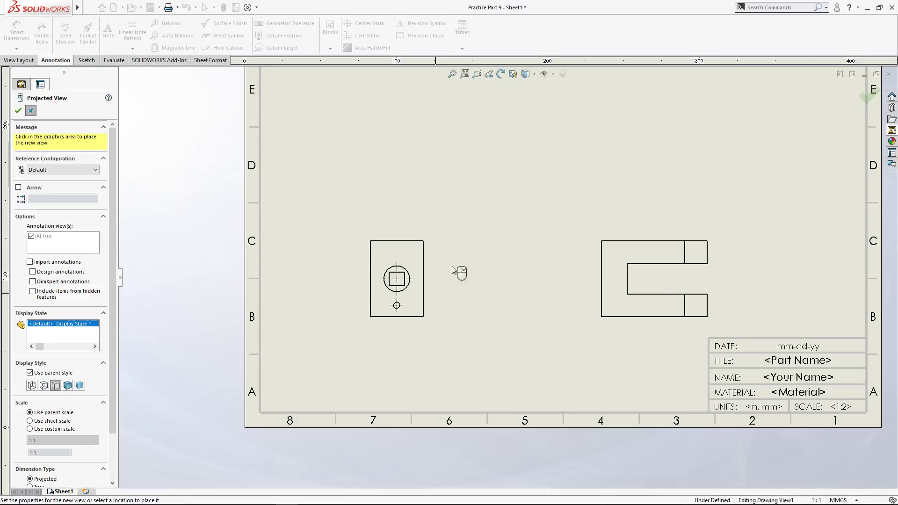
left_click(390, 134)
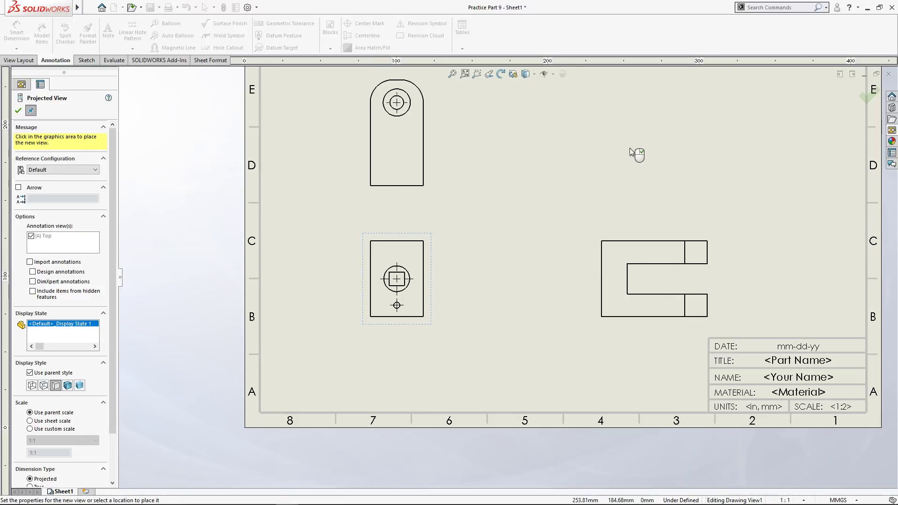
Step: Add a projected isometric view from the base view and move it above the side view
left_click(523, 145)
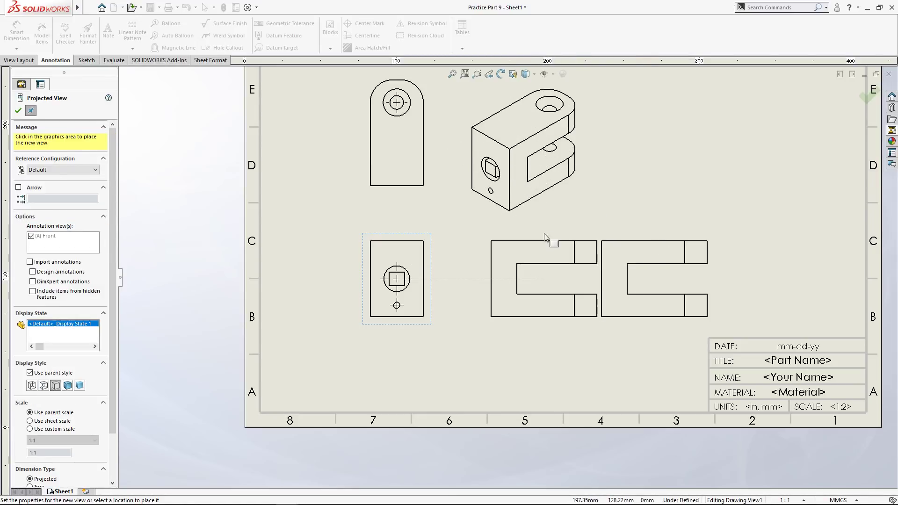
key("Escape")
left_click(481, 265)
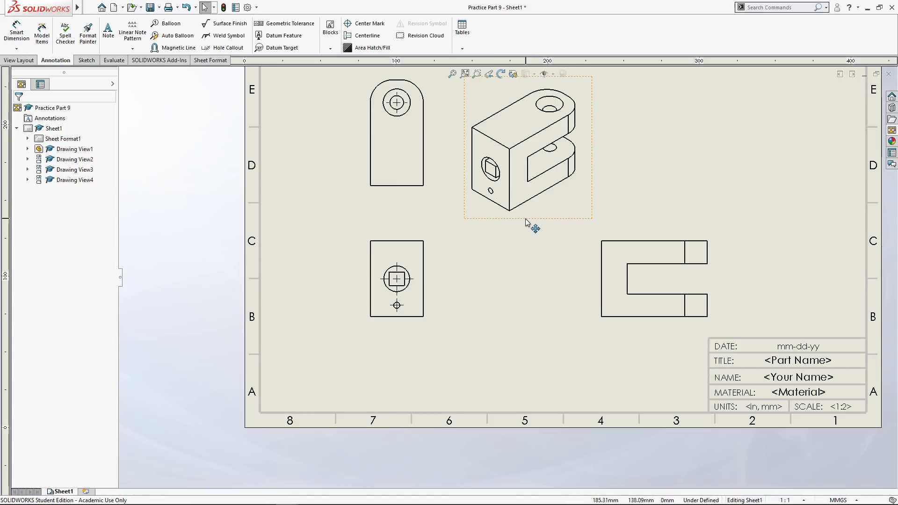
mouse_move(520, 223)
left_mouse_down()
mouse_move(659, 218)
mouse_move(658, 209)
left_mouse_up()
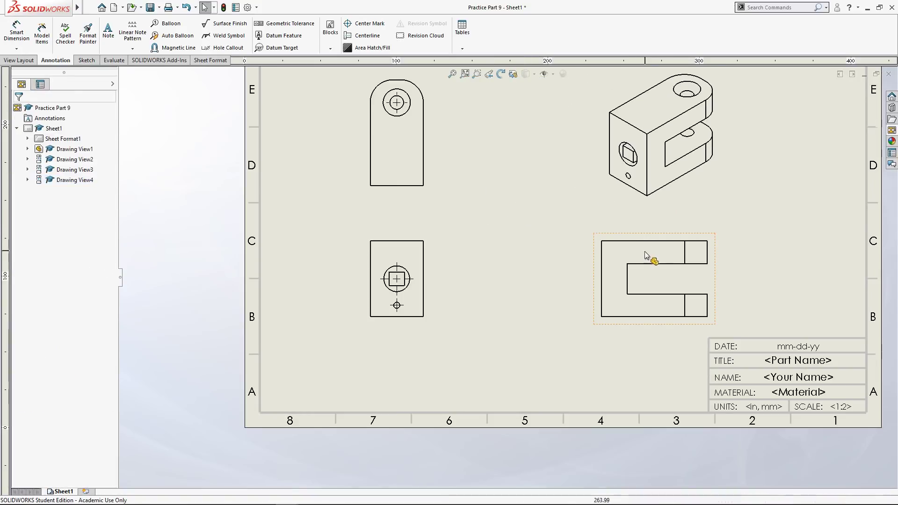
Step: Set the base view's display style to Hidden Lines Visible
left_click(417, 257)
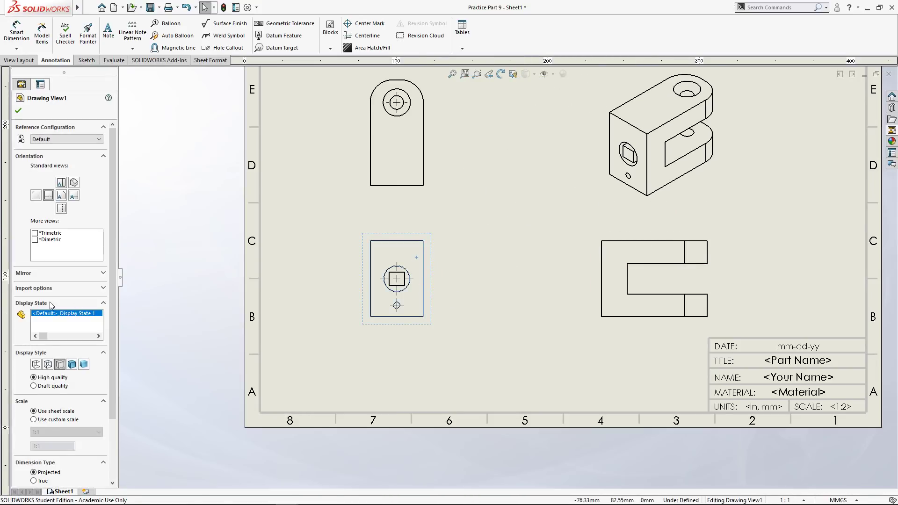
left_click(47, 366)
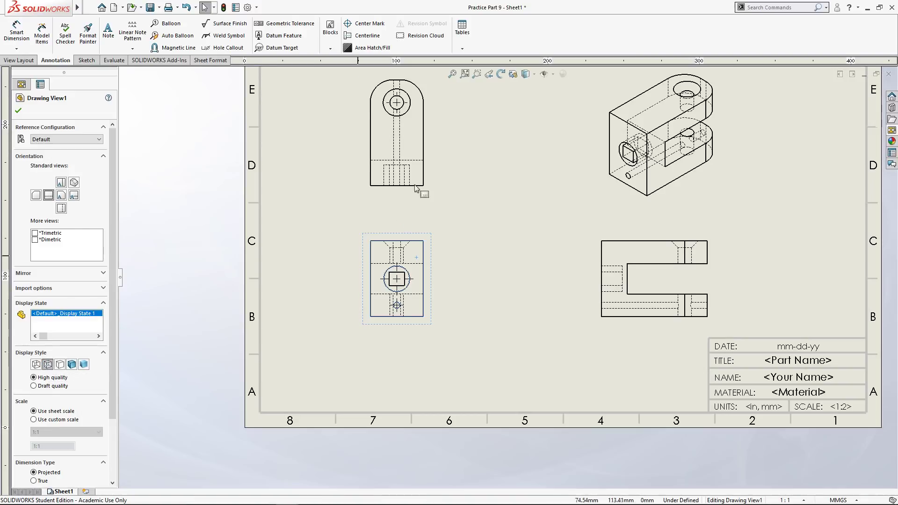
left_click(560, 190)
Step: Set the isometric view's display style to Shaded With Edges at high quality
left_click(402, 290)
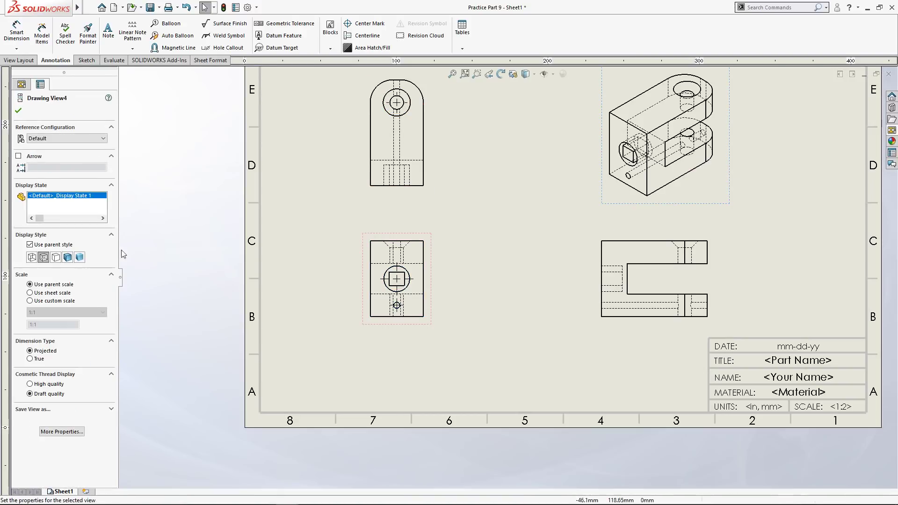
left_click(69, 258)
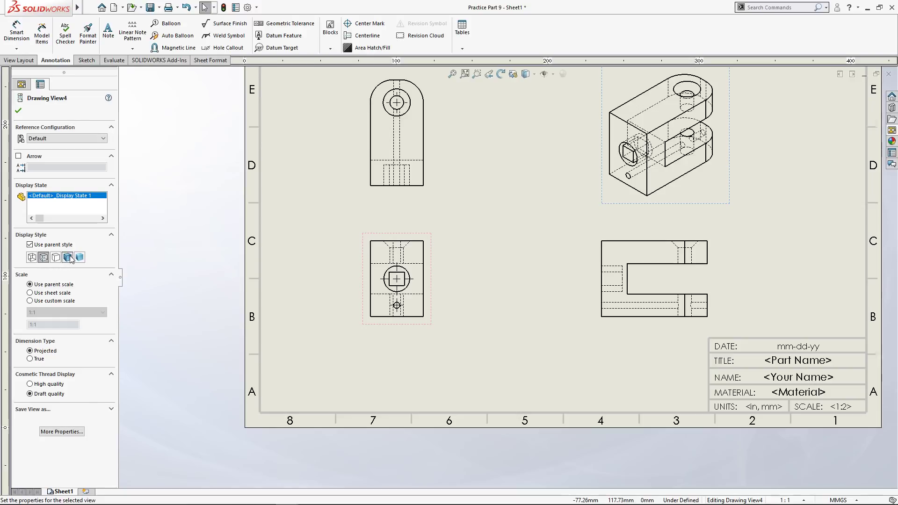
scroll(754, 140, "up", 1)
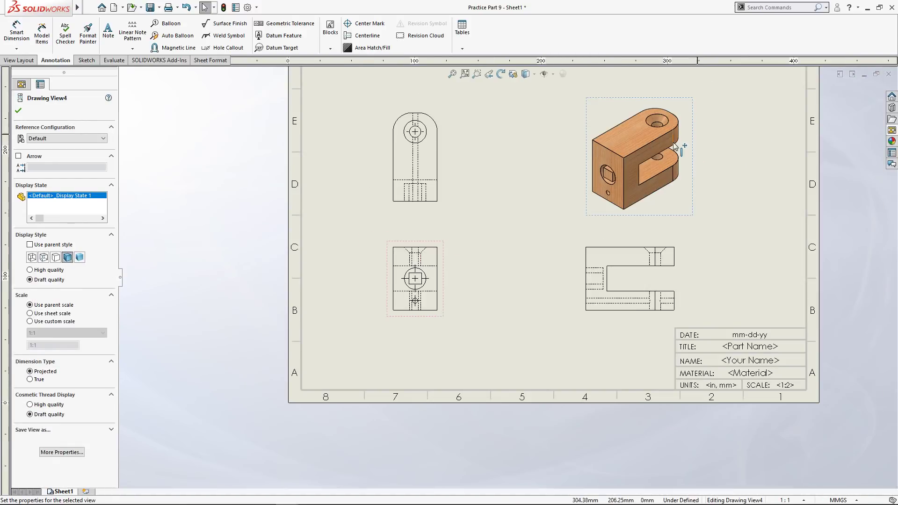
scroll(736, 147, "down", 1)
left_click(49, 270)
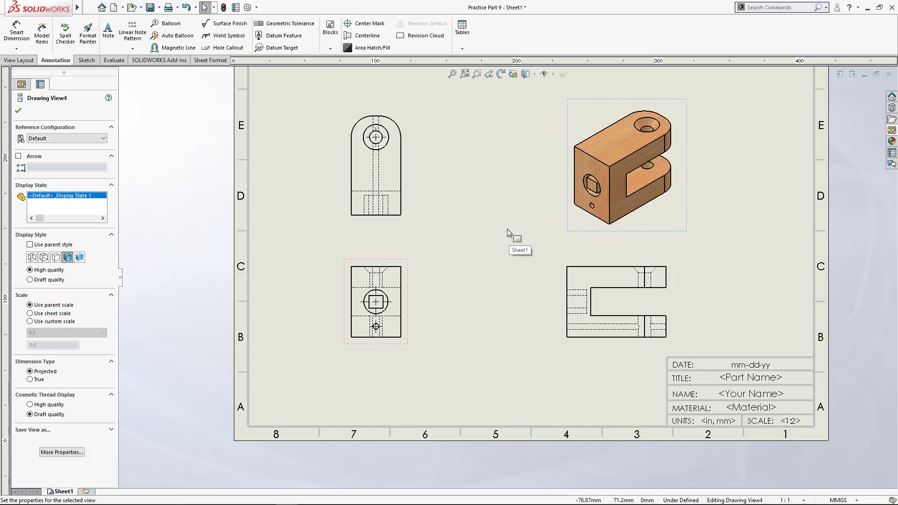
left_click(493, 228)
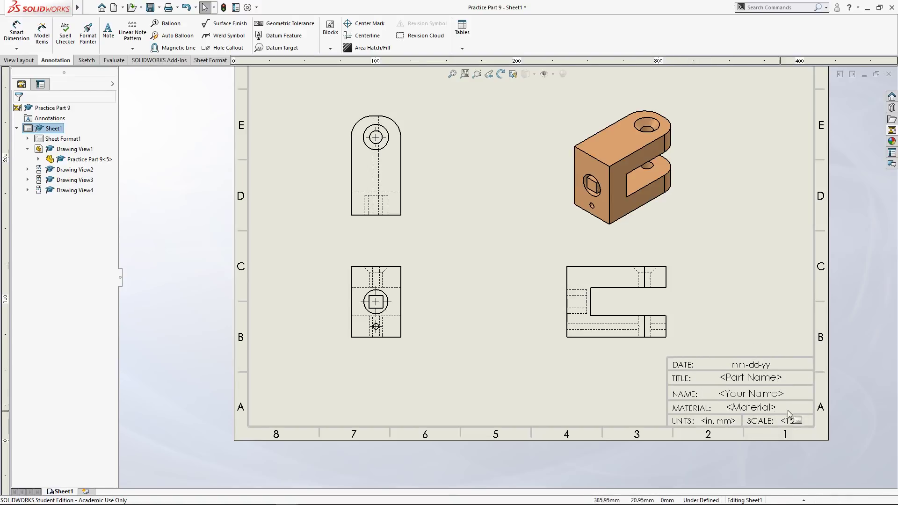
Step: Open the sheet format for editing and set the title block date to 10-29-2018
right_click(739, 309)
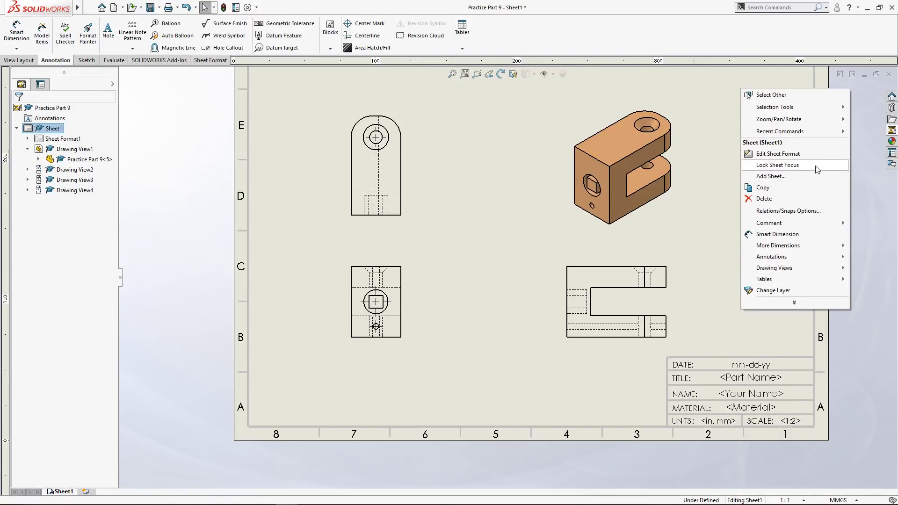
left_click(796, 154)
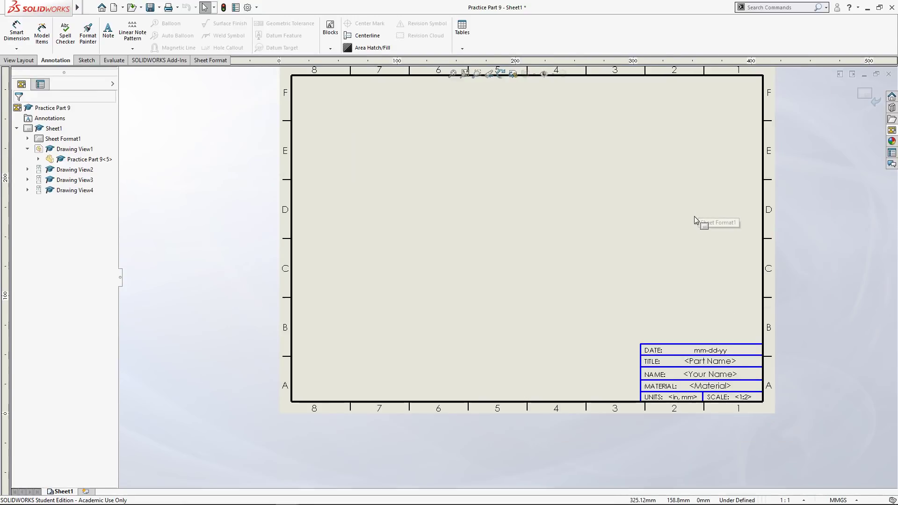
scroll(708, 346, "down", 3)
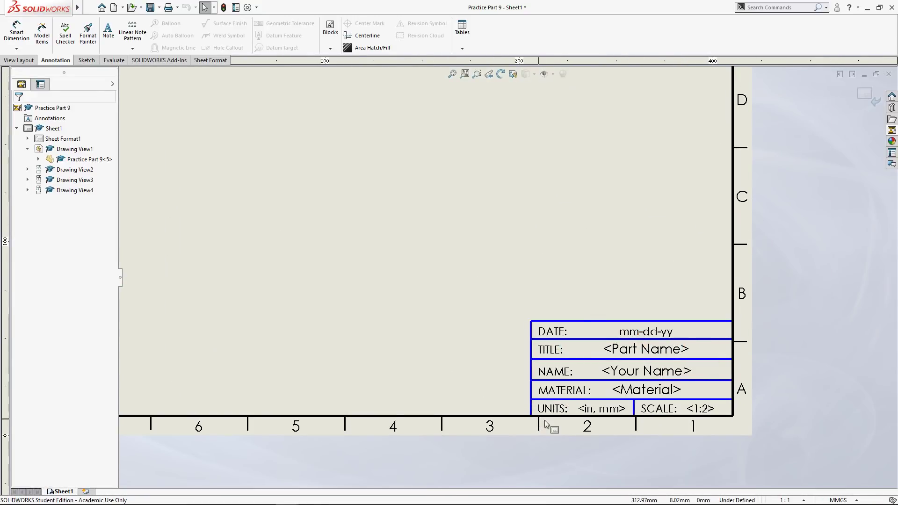
double_click(634, 331)
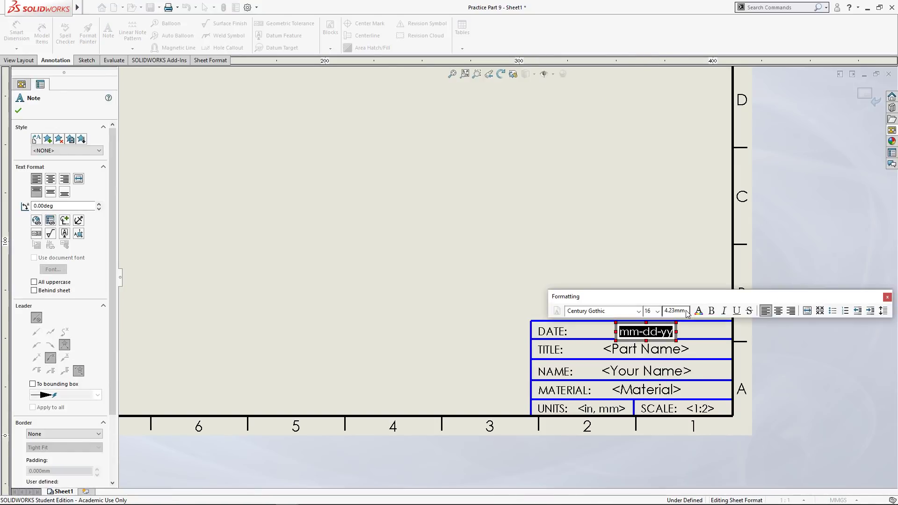
type("10-")
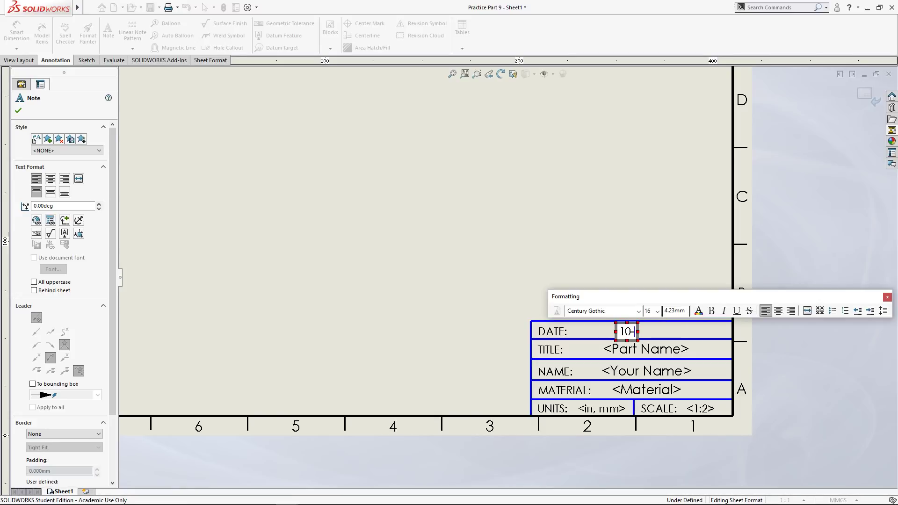
type("29-20")
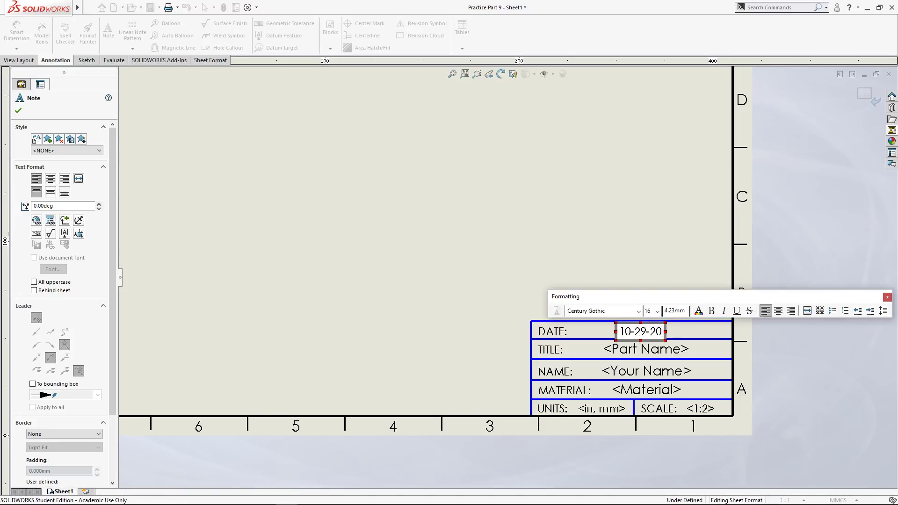
type("18")
left_click(687, 313)
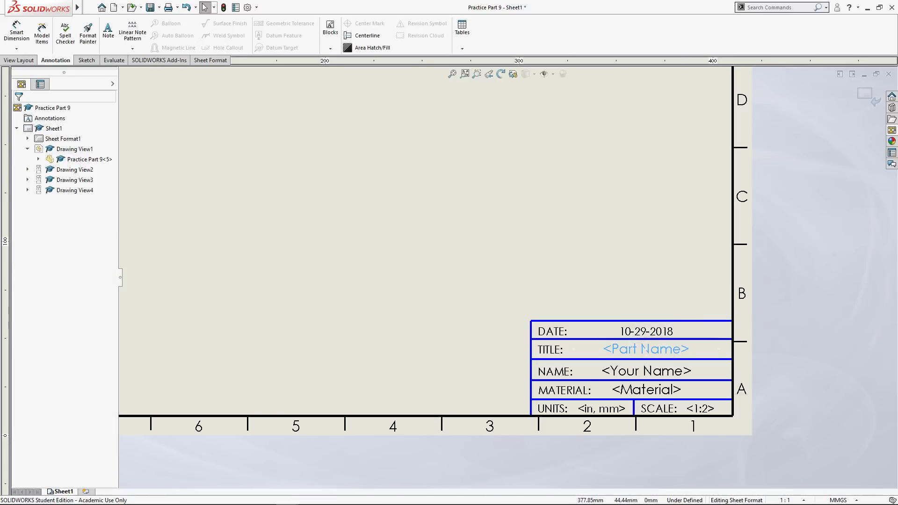
Step: Replace the part name placeholder in the title block with Practice Part 9
double_click(617, 351)
type("Pa")
type("actice Par")
type("t 9")
key("Escape")
Step: Enter the author's full name in the title block's name field and set the material to Cedar
double_click(665, 371)
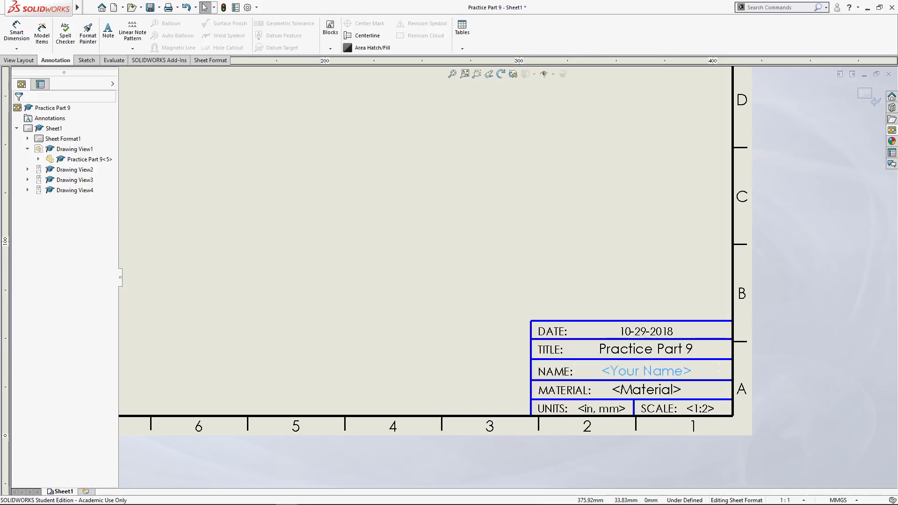
type("Kurt Moran")
left_click(674, 392)
double_click(675, 391)
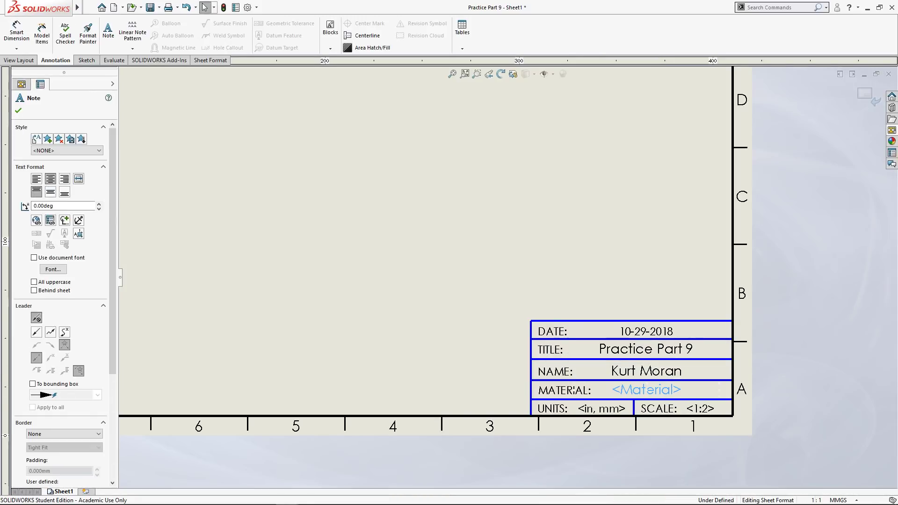
type("Cedat")
key("BackSpace")
type("r")
key("Escape")
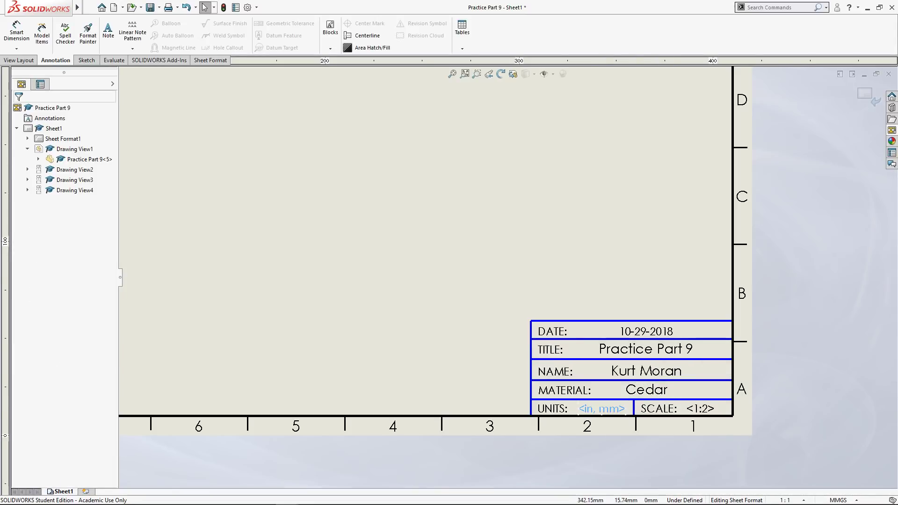
Step: Set the title block units to mmgs and the scale to 1:1
double_click(602, 408)
type("mmgs")
key("Escape")
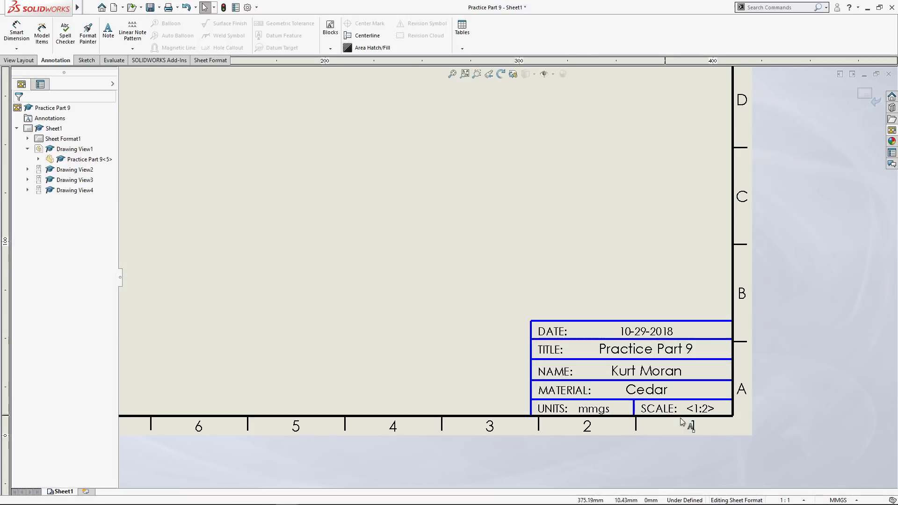
left_click(700, 408)
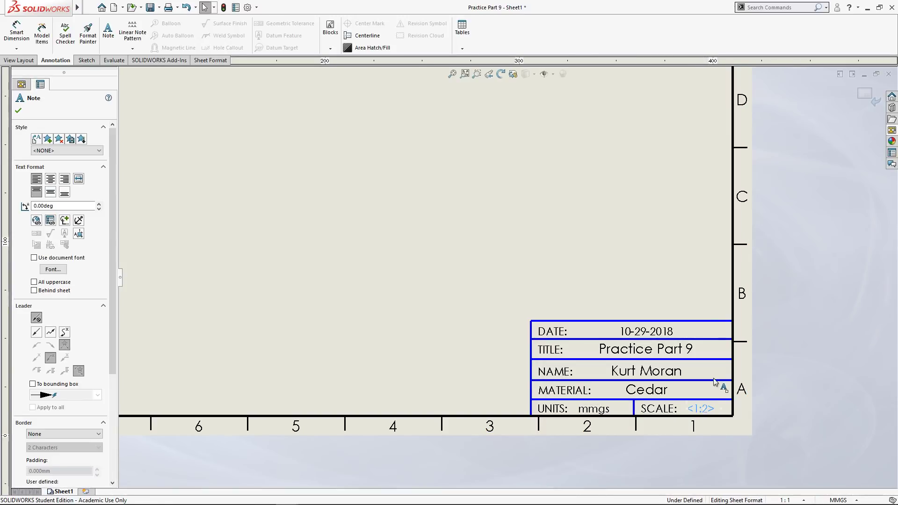
double_click(699, 408)
type("1:")
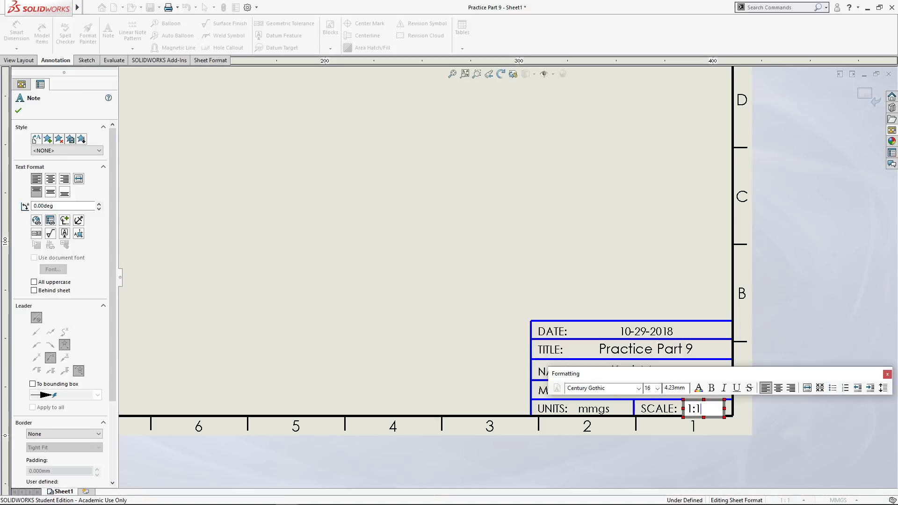
type("1")
key("Escape")
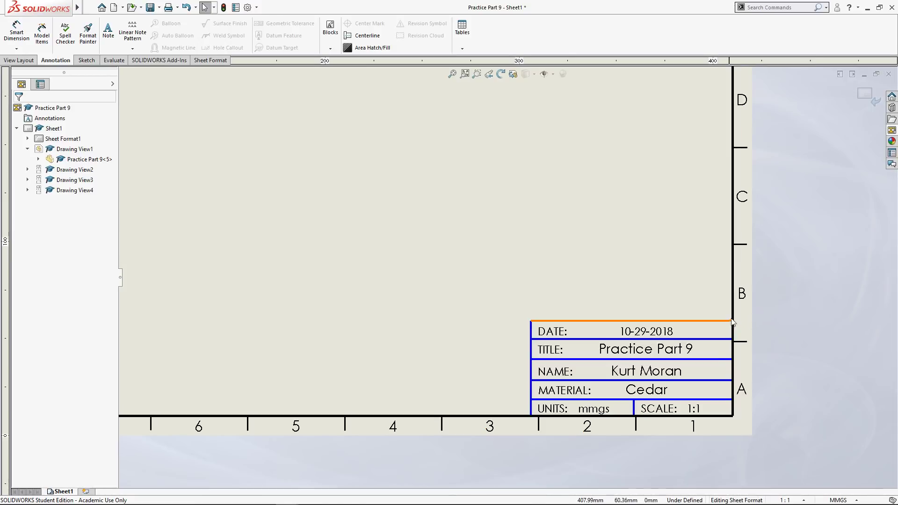
Step: Finish editing the sheet format and return to the drawing sheet
scroll(669, 237, "up", 2)
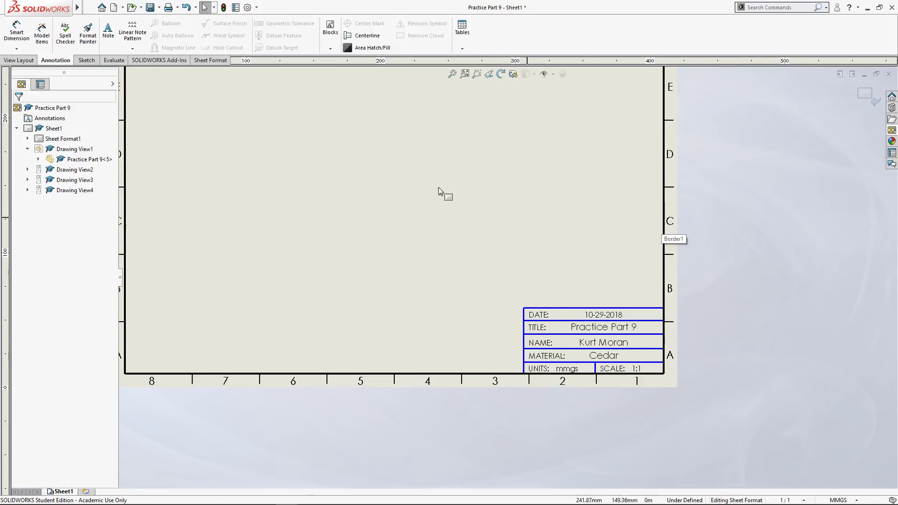
scroll(499, 169, "up", 1)
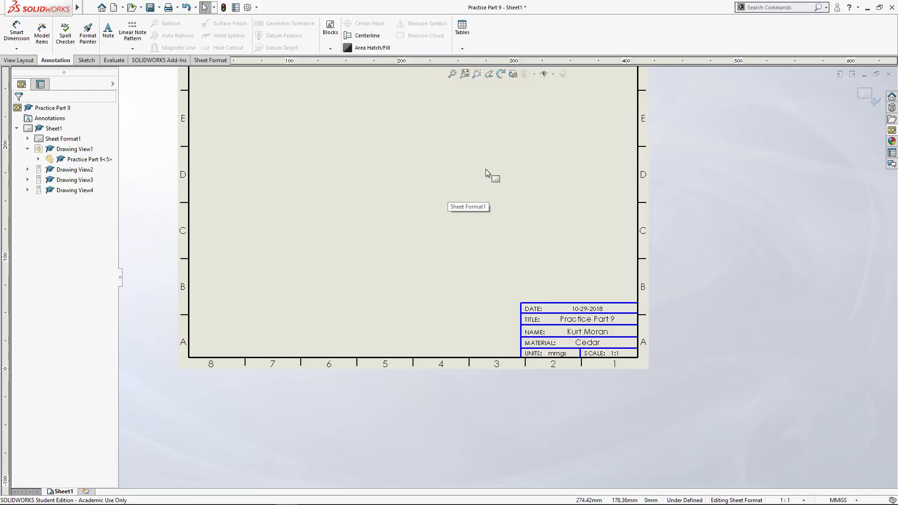
left_click(867, 96)
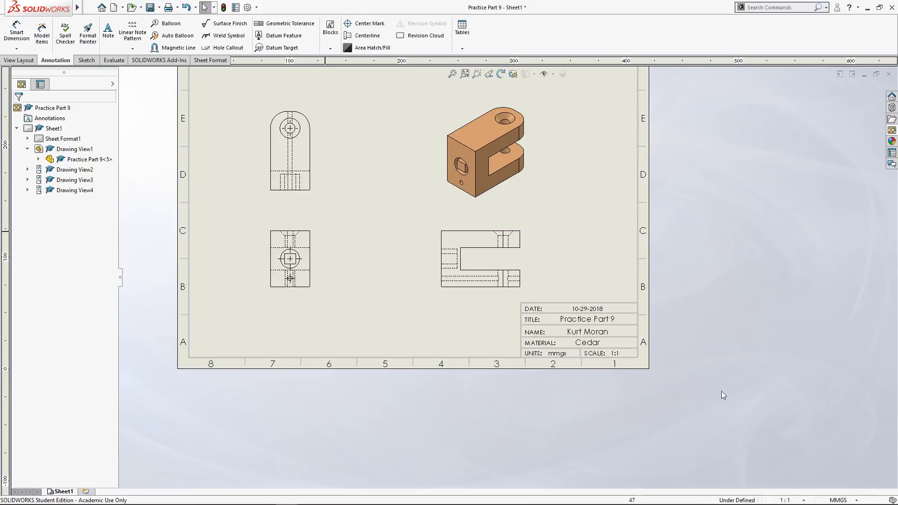
Step: Try a sheet scale of 1:2 and return the sheet to 1:1
left_click(787, 500)
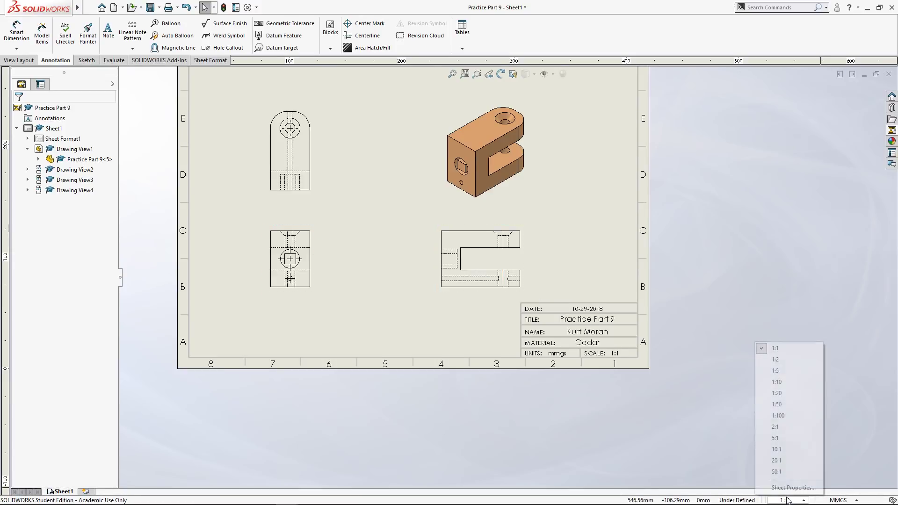
left_click(788, 361)
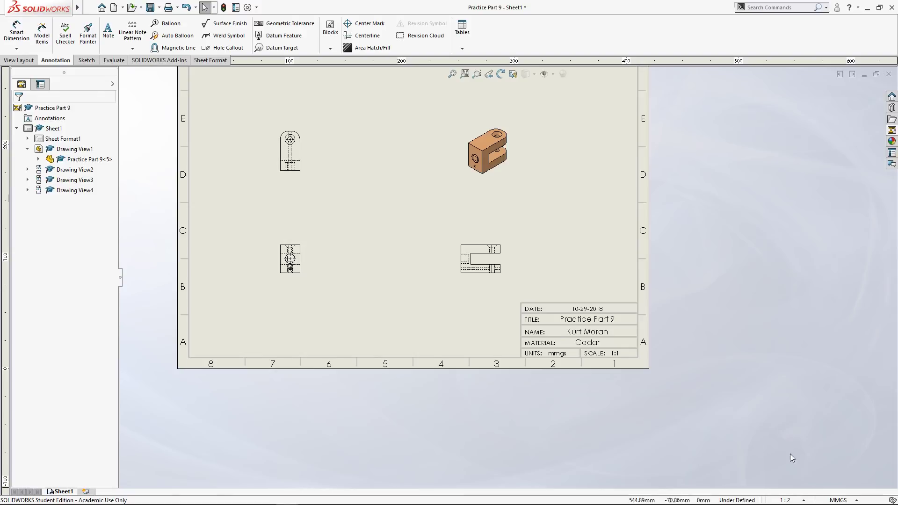
left_click(786, 500)
left_click(794, 349)
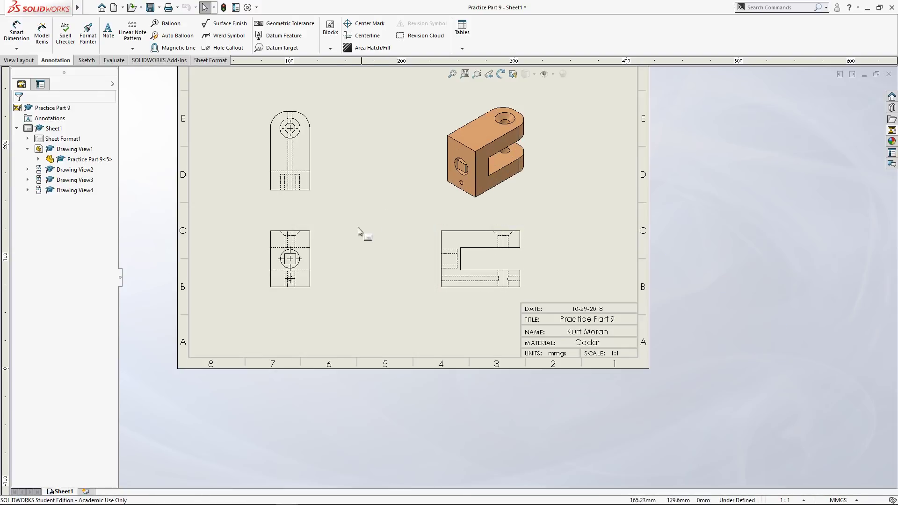
Step: Switch the base view to a custom scale, trying 1:2 and settling on 1:1
left_click(308, 241)
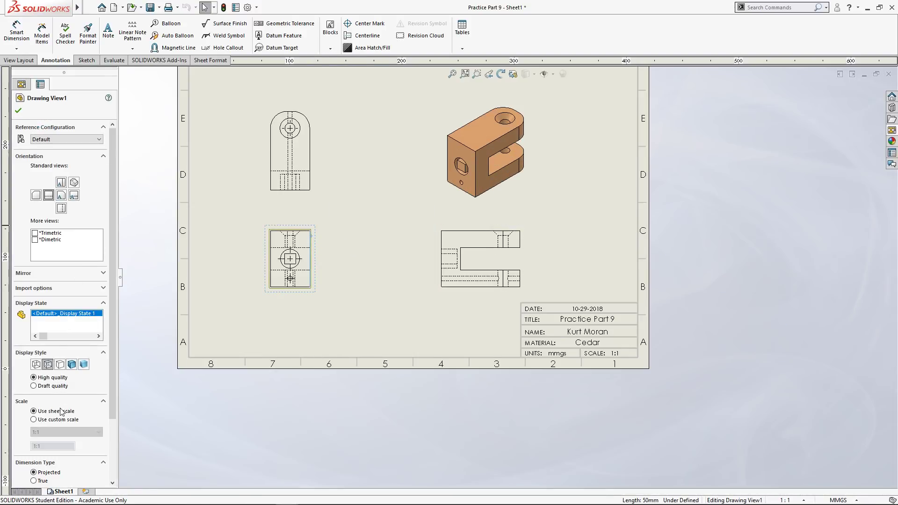
left_click(55, 420)
left_click(56, 432)
left_click(39, 355)
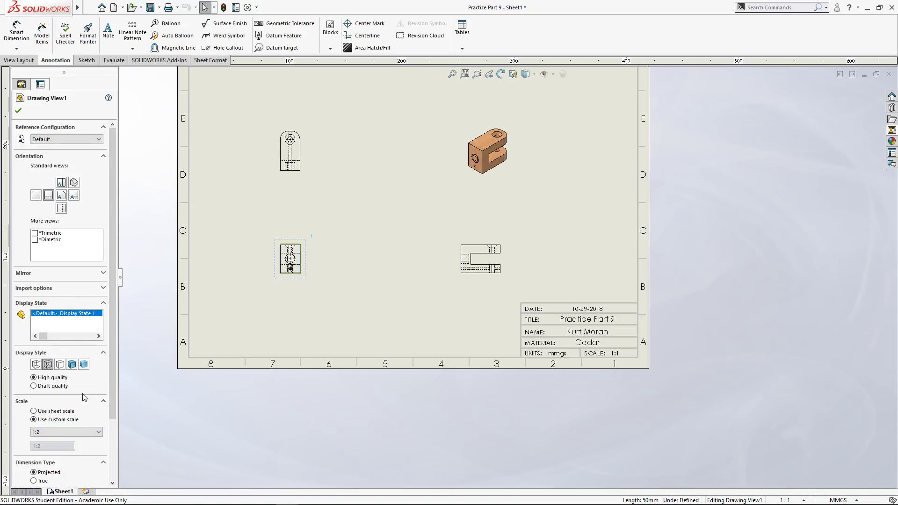
left_click(50, 430)
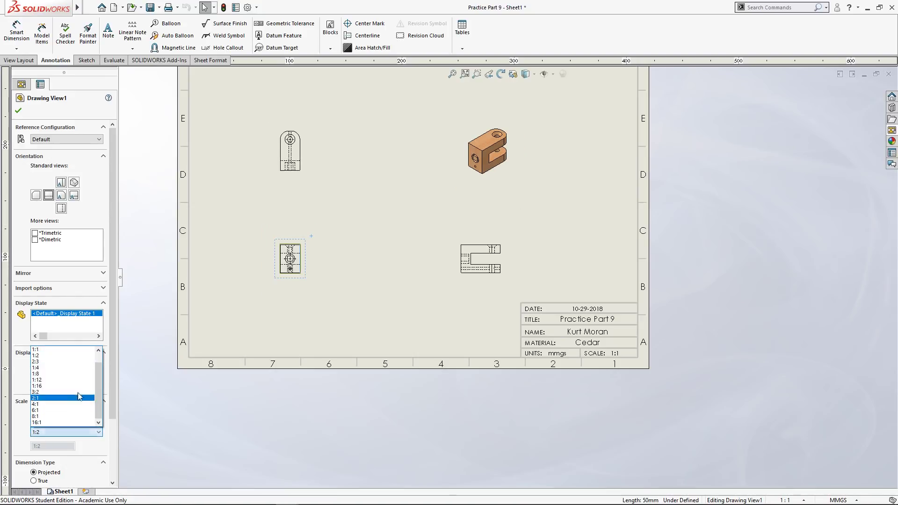
left_click(44, 350)
left_click(399, 276)
Step: Move the isometric view up and to the right, and move the top view higher above the base view
key("f")
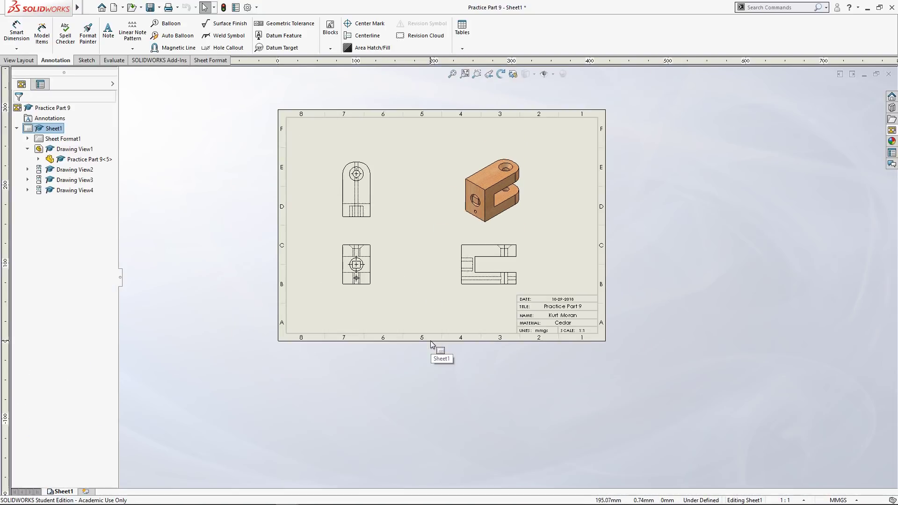
scroll(414, 310, "down", 2)
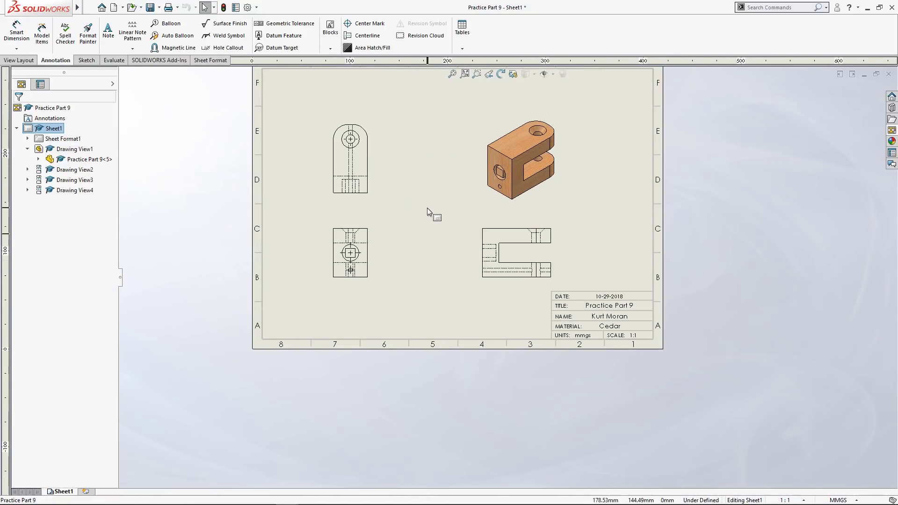
left_click(464, 74)
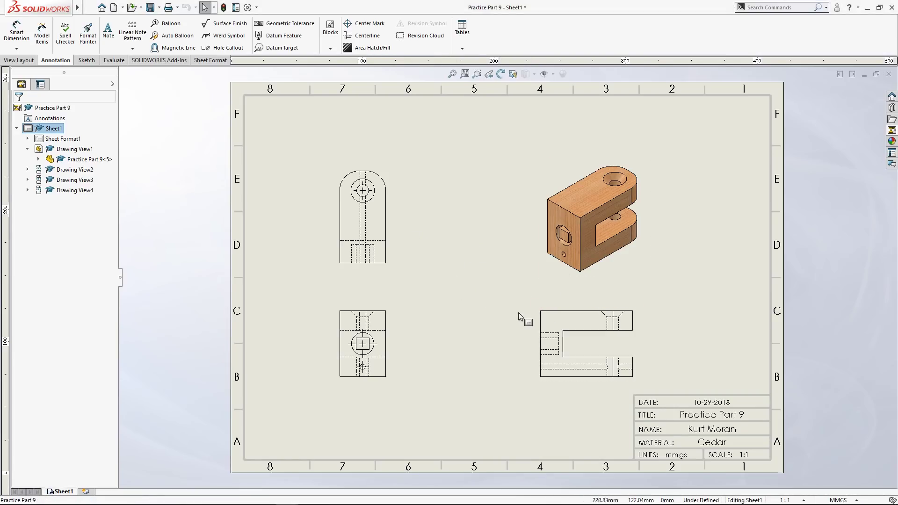
left_click_drag(590, 282, 605, 255)
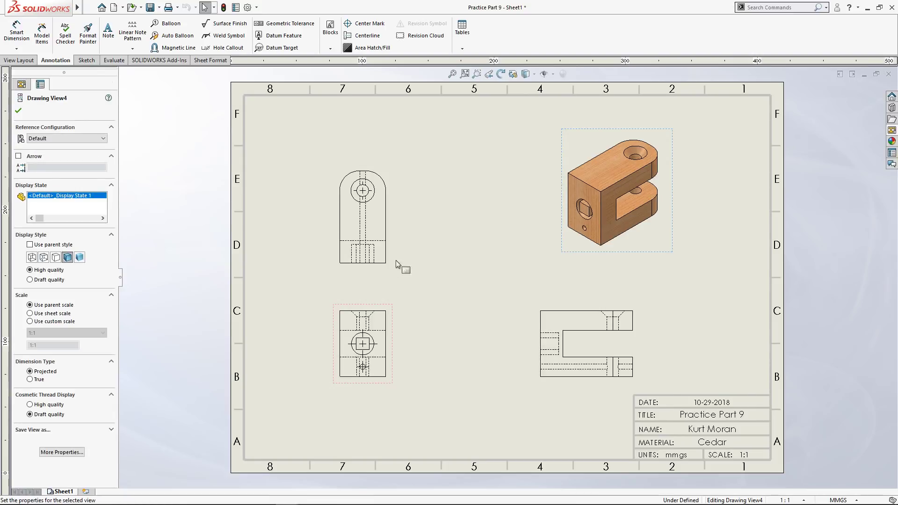
left_click_drag(370, 272, 374, 248)
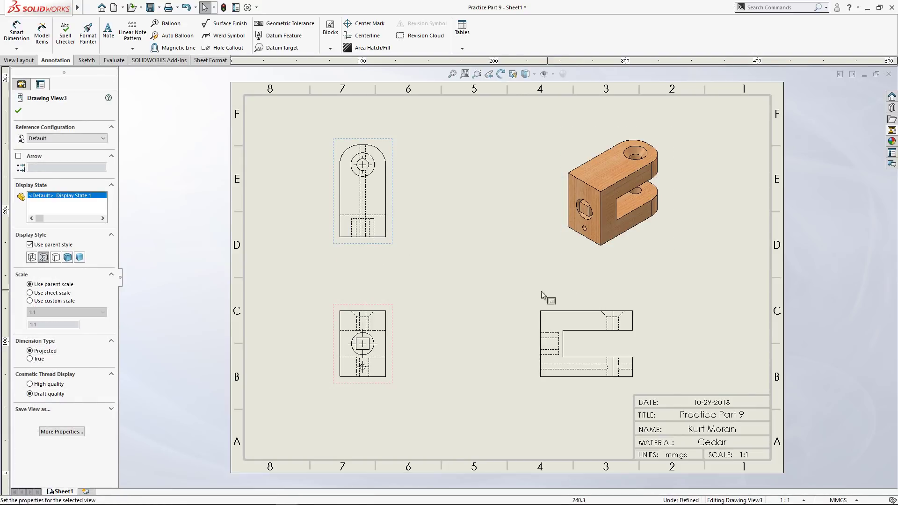
left_click(508, 295)
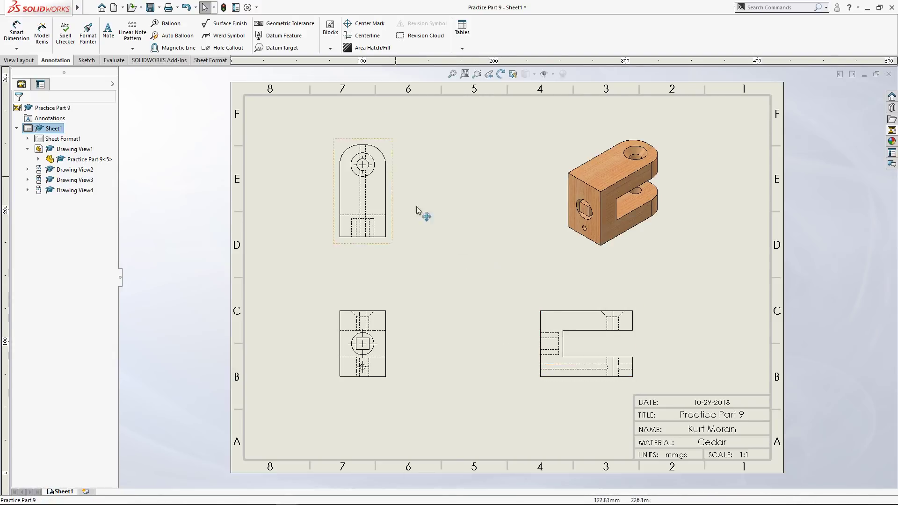
Step: Dimension the top view's overall width between its two lower corners, placing the dimension just below the view
scroll(509, 305, "down", 3)
scroll(506, 300, "up", 1)
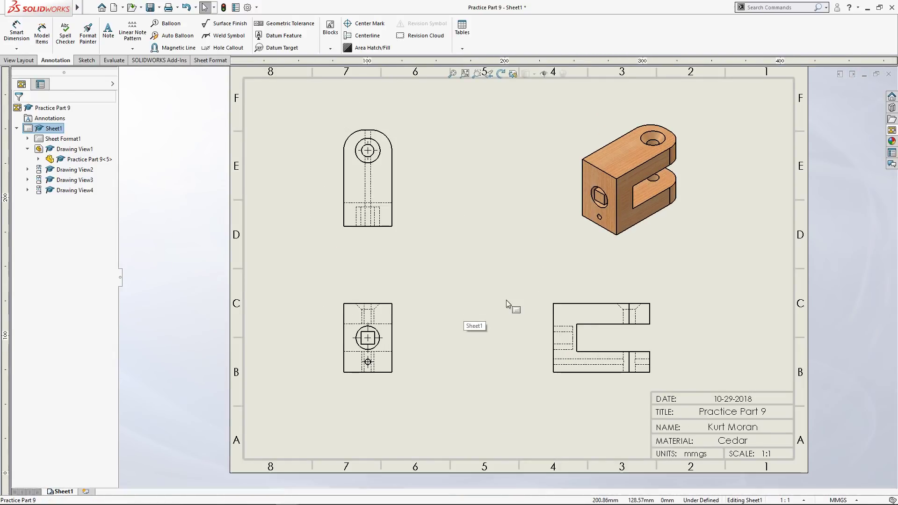
scroll(506, 299, "down", 1)
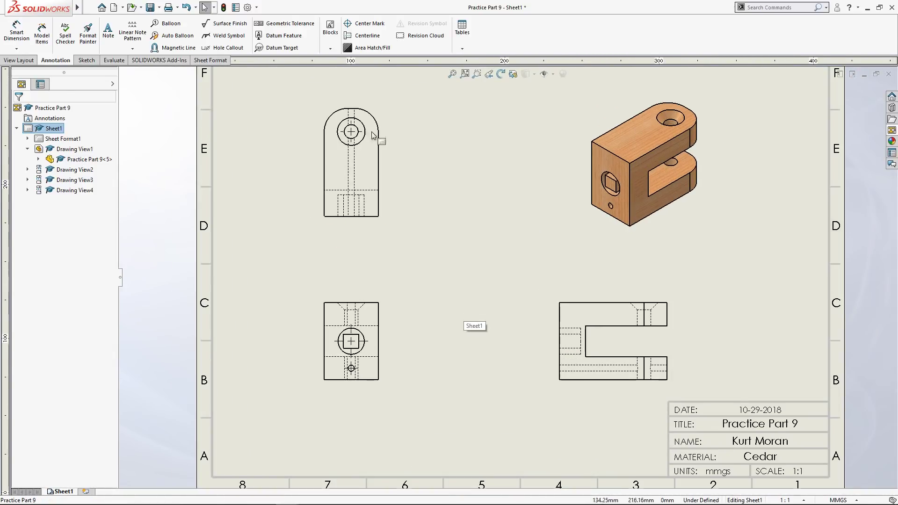
left_click(19, 39)
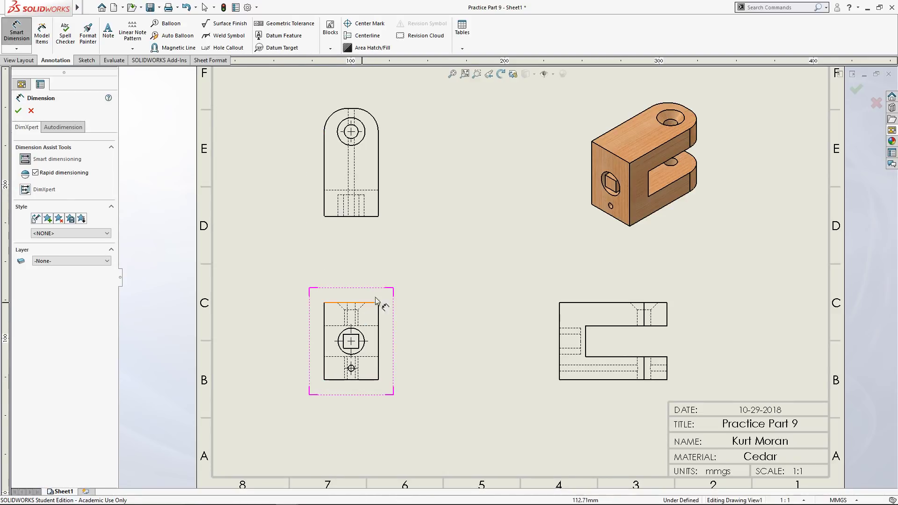
left_click(324, 217)
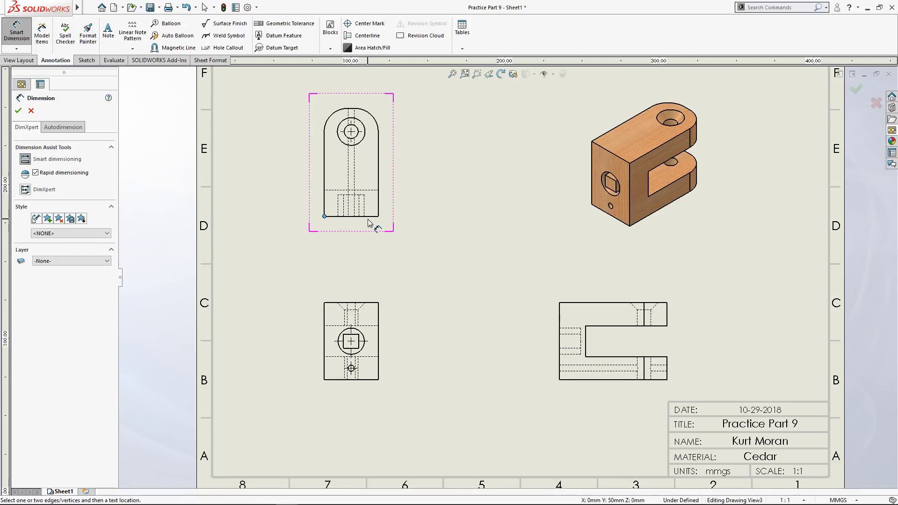
left_click(378, 218)
left_click(363, 229)
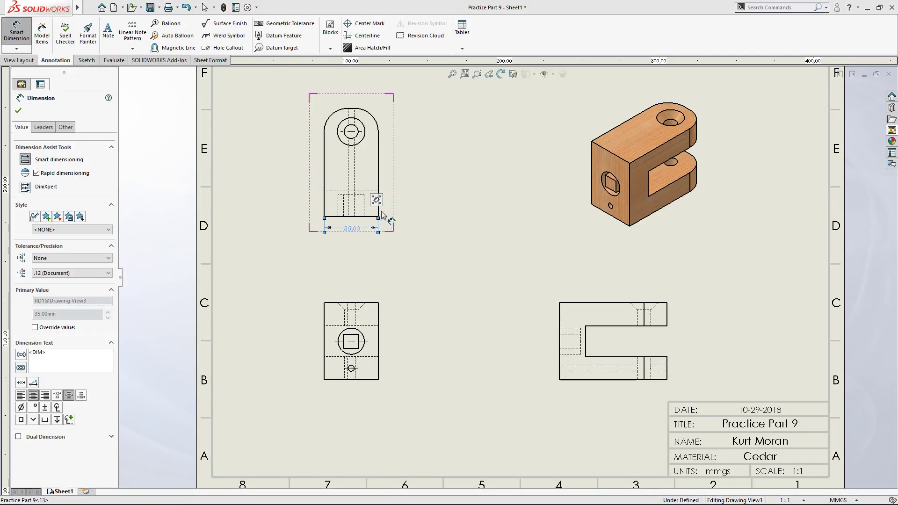
Step: Centre the text of the top view's width dimension between its extension lines
mouse_move(379, 207)
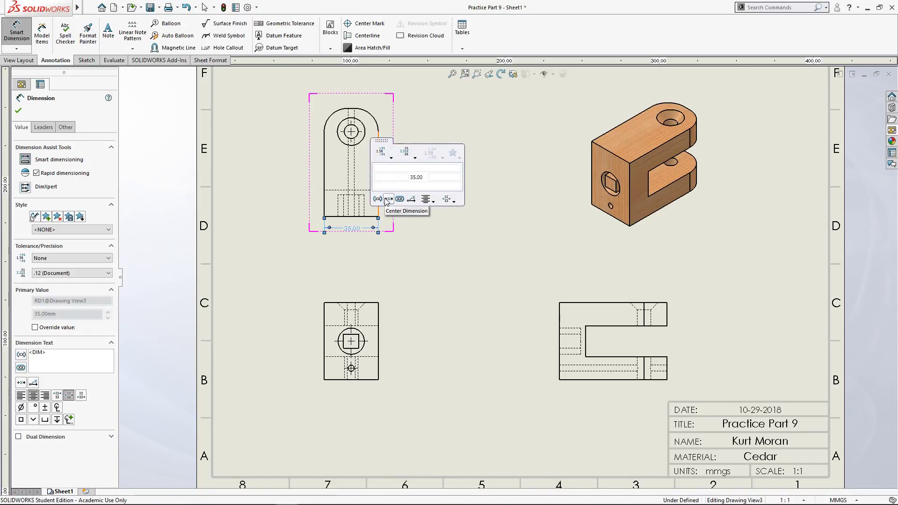
left_click(387, 199)
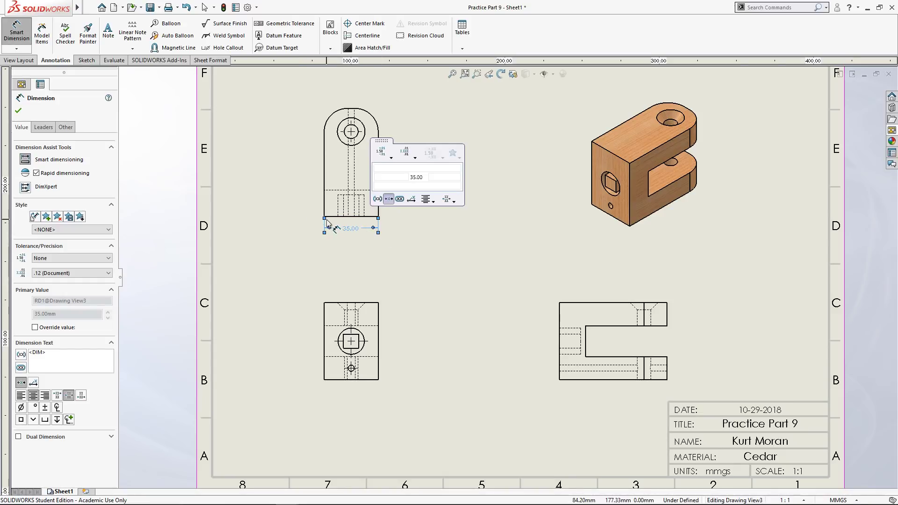
left_click_drag(325, 218, 314, 217)
key("Escape")
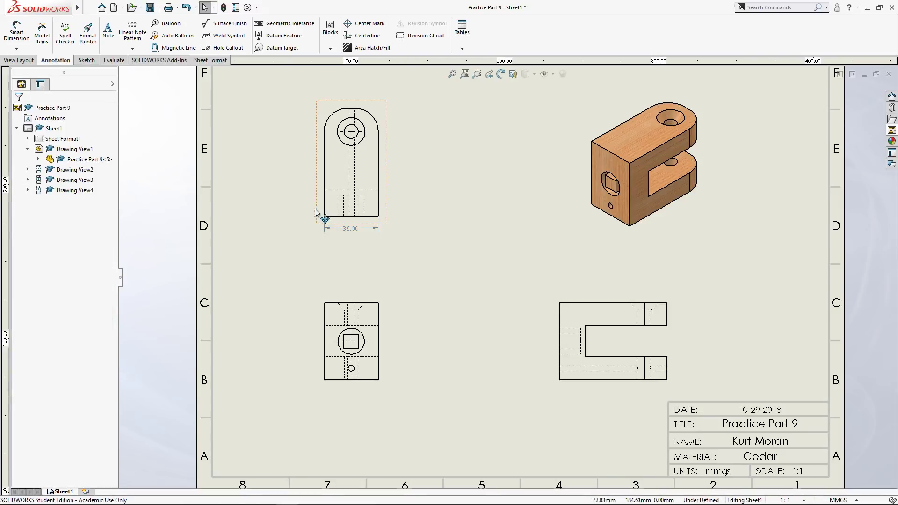
Step: Dimension the horizontal distance from the top view's lower-left corner to the hole centre, placing it above the view
left_click(20, 37)
left_click(324, 216)
left_click(350, 133)
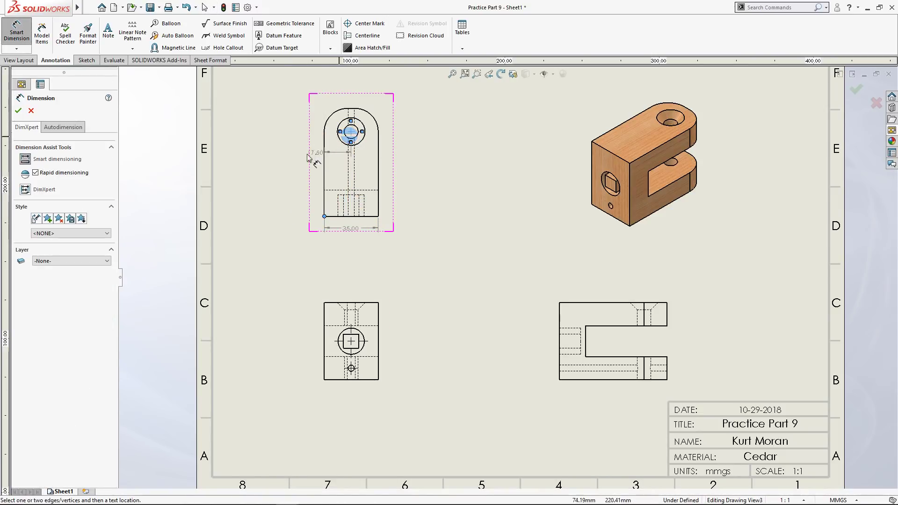
left_click(340, 86)
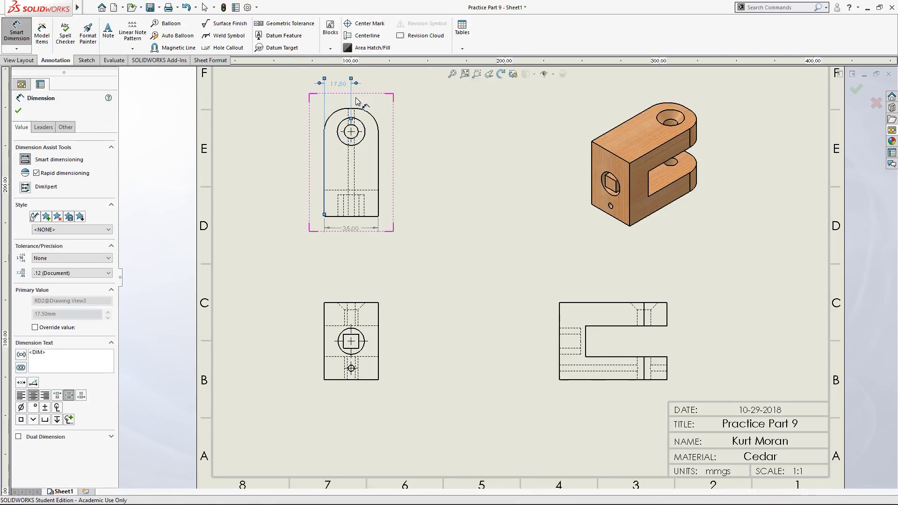
left_click(291, 169)
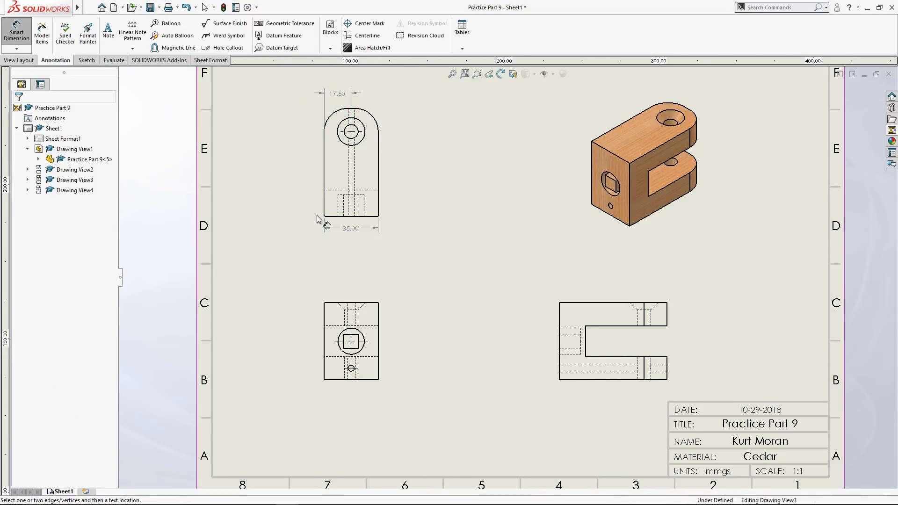
Step: Try to dimension from the top view's lower-left corner to the hole with the text left of the view, and discard it
left_click(324, 216)
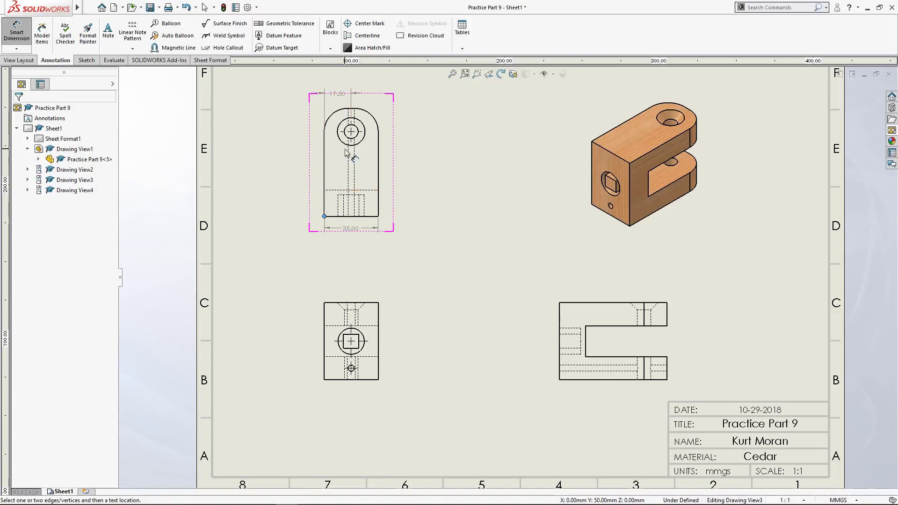
left_click(350, 131)
left_click(302, 168)
left_click(284, 177)
key("Escape")
left_click_drag(270, 149, 305, 189)
left_click(293, 166)
key("Delete")
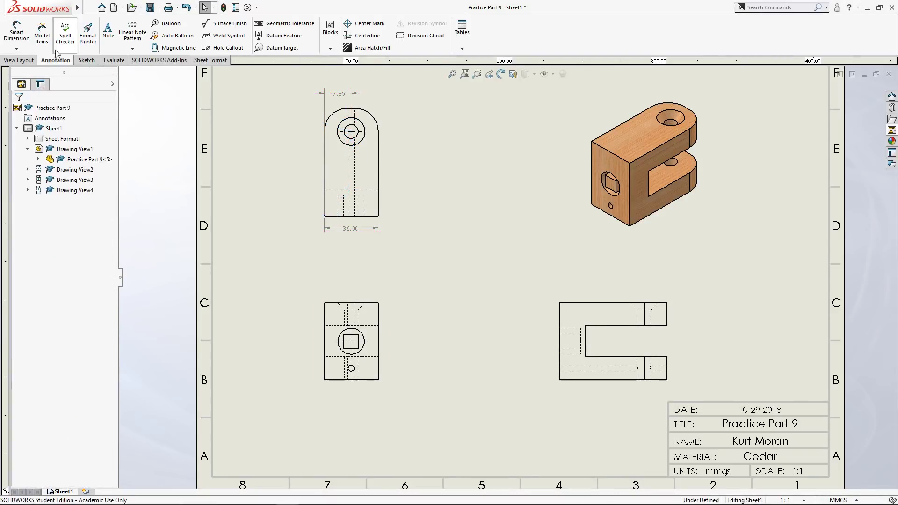
Step: Dimension the vertical distance from the top view's lower-left corner to the hole centre, placing it left of the view with centred text
left_click(324, 216)
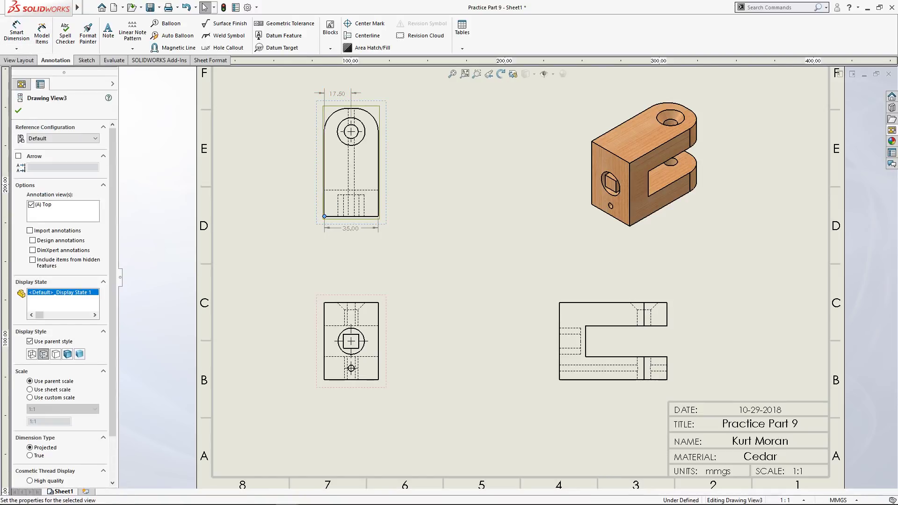
left_click(17, 31)
left_click(330, 216)
left_click(351, 132)
key("Escape")
left_click(350, 131)
left_click(304, 161)
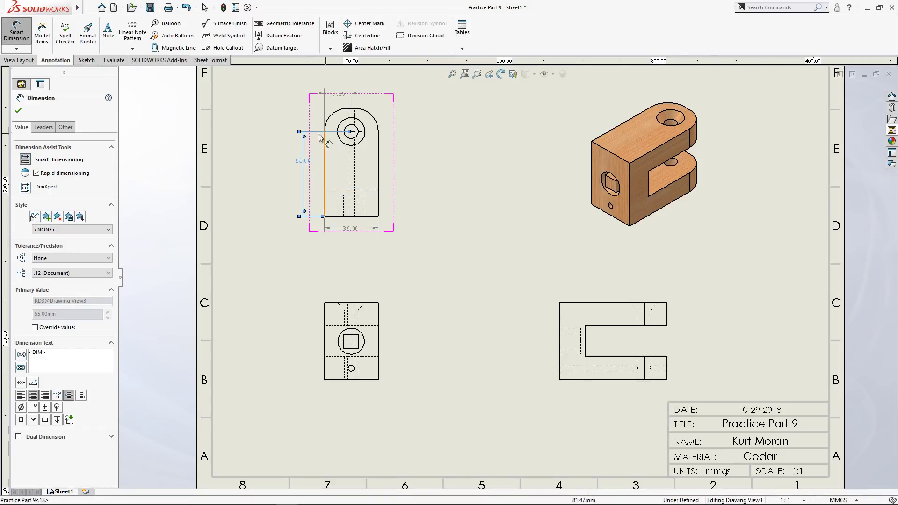
left_click(338, 130)
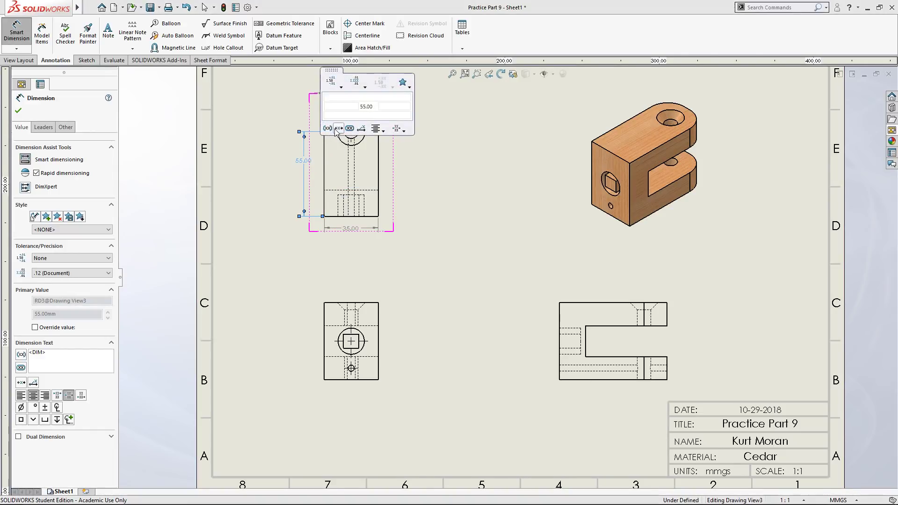
left_click(278, 193)
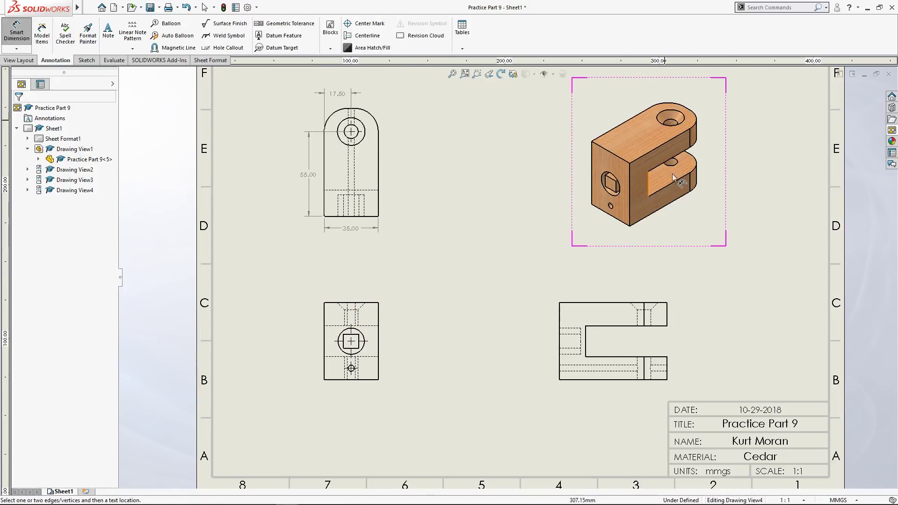
Step: Add a hole callout to the countersunk hole in the top view, placing its text above and right of the view
left_click(634, 307)
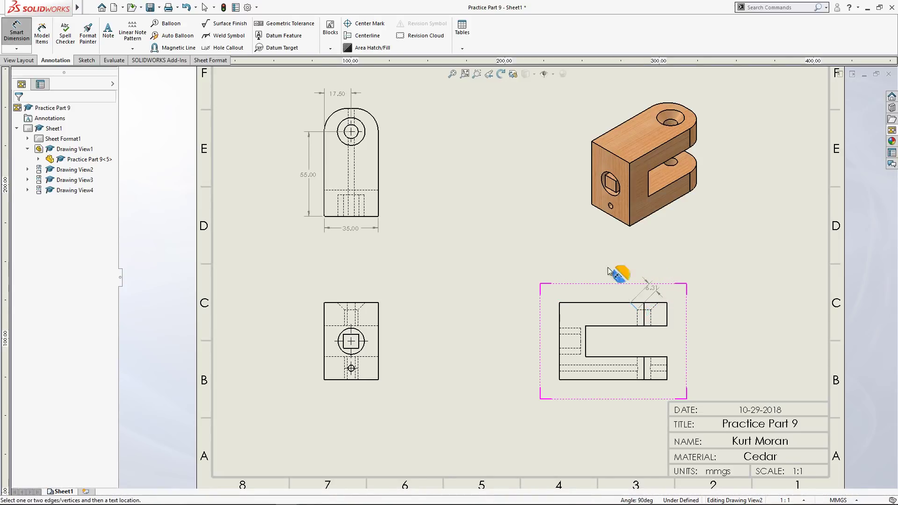
left_click(223, 47)
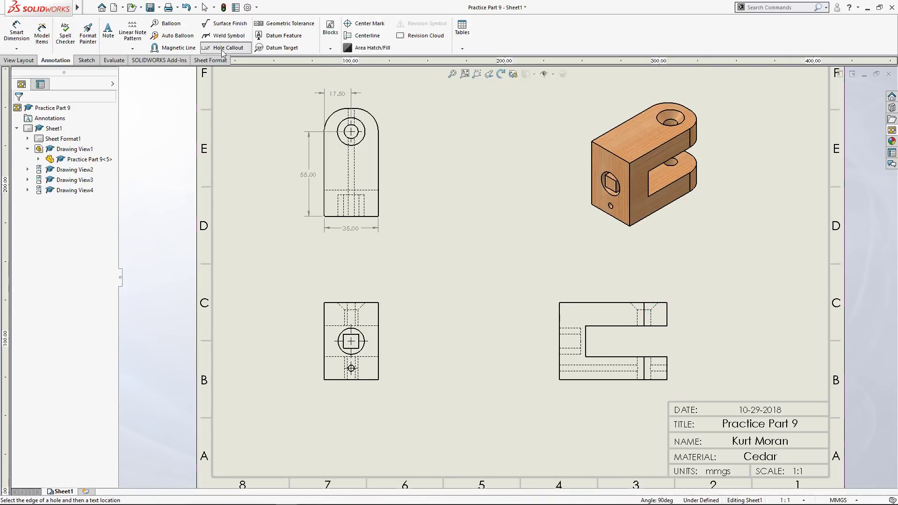
left_click(364, 122)
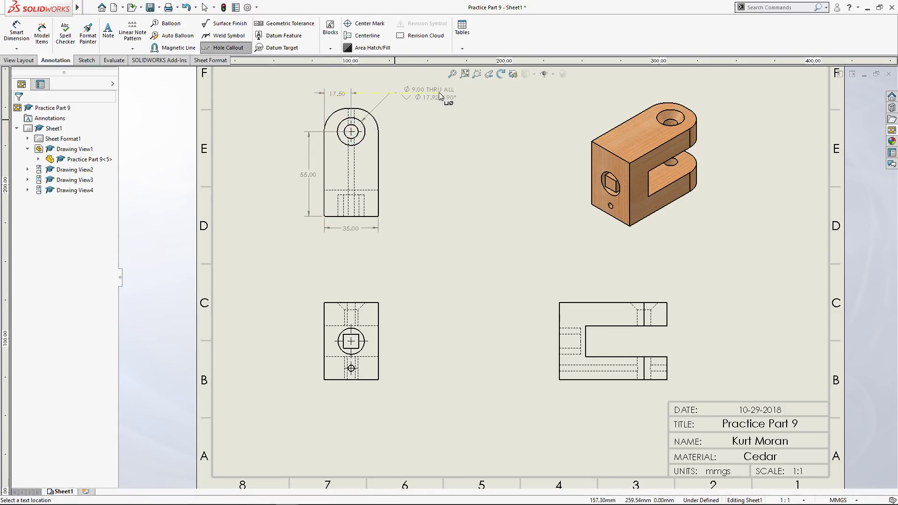
left_click(433, 93)
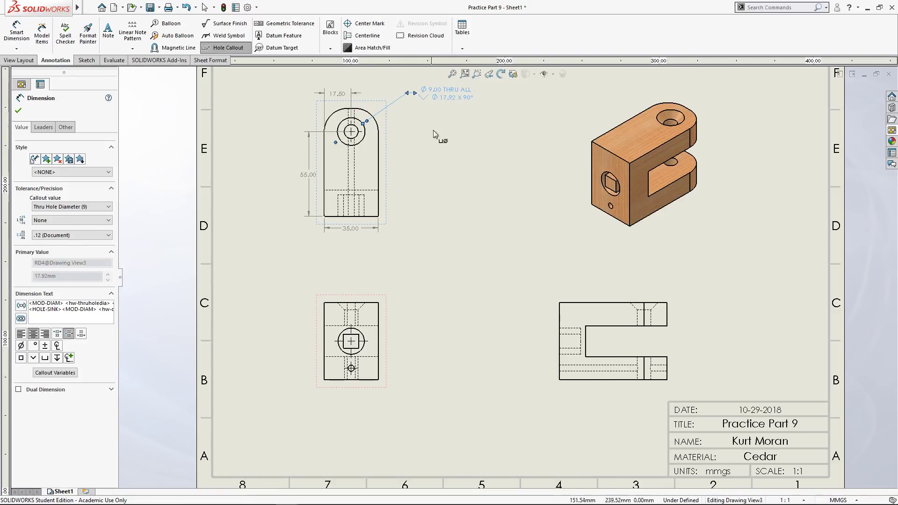
left_click(20, 111)
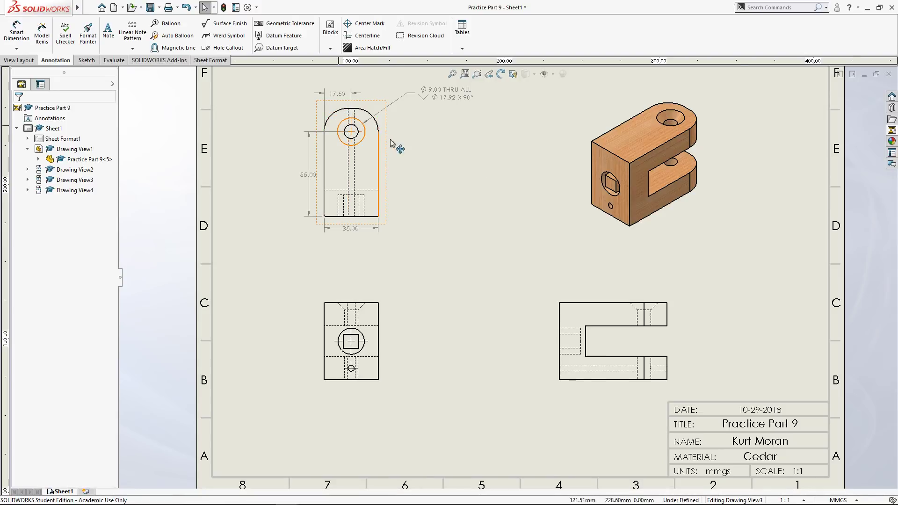
Step: Dimension the horizontal distance from the front view's lower-left corner to the small hole's centre, placing it below the view with centred text
scroll(365, 364, "down", 2)
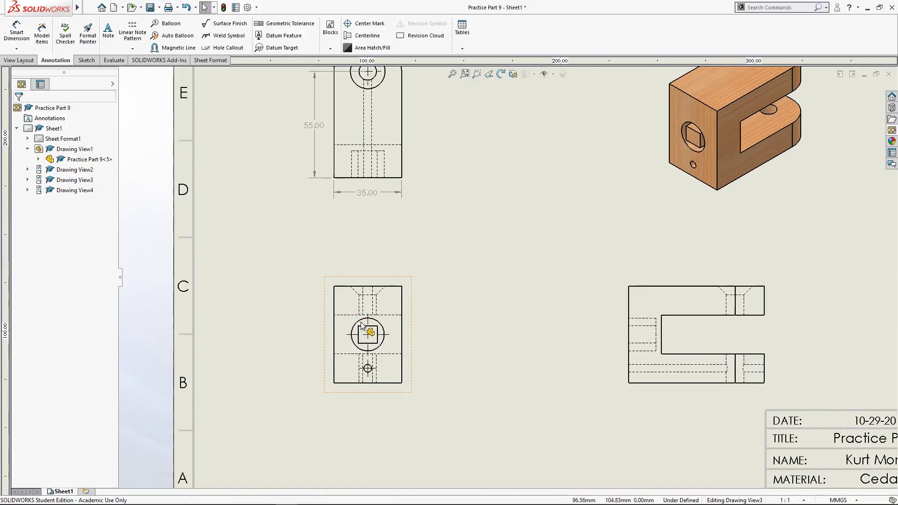
scroll(360, 326, "down", 1)
left_click(18, 32)
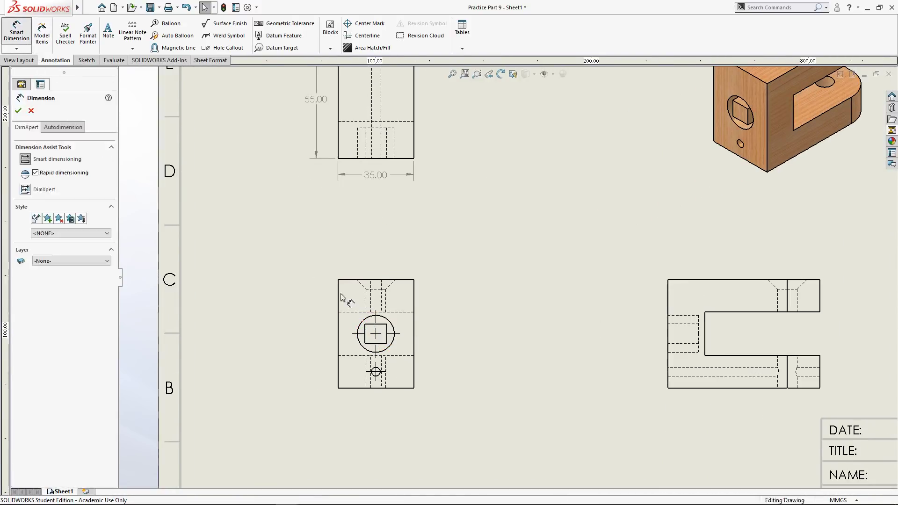
left_click(338, 388)
left_click(376, 371)
left_click(360, 411)
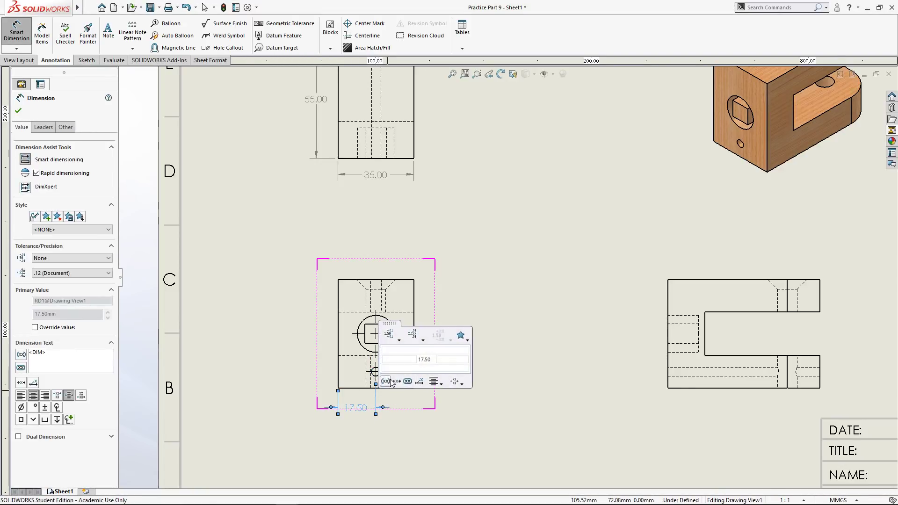
left_click(411, 465)
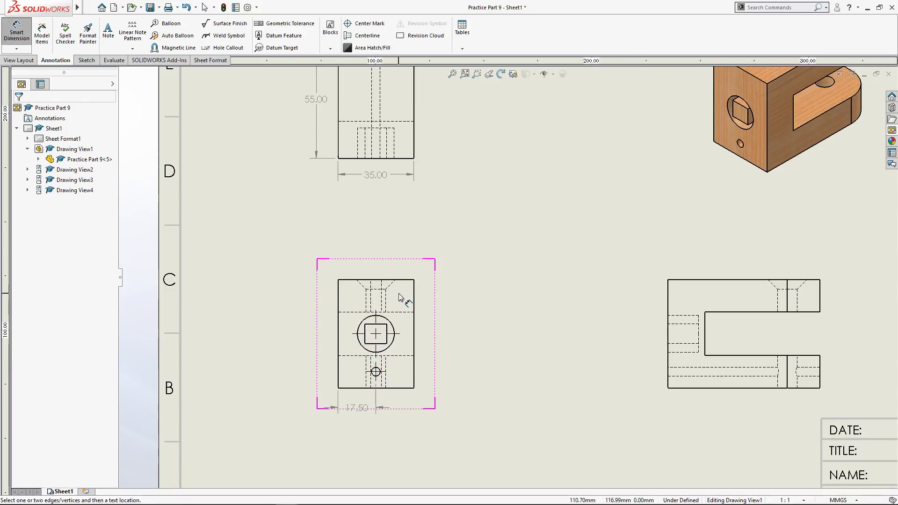
key("Escape")
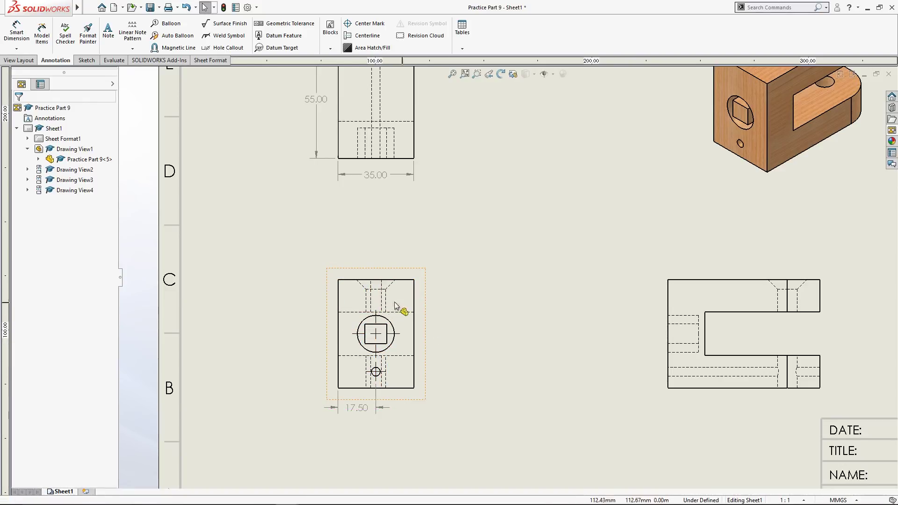
Step: Add a vertical centreline between the front view's two side edges, and shift the horizontal dimension below the view slightly lower
left_click(367, 36)
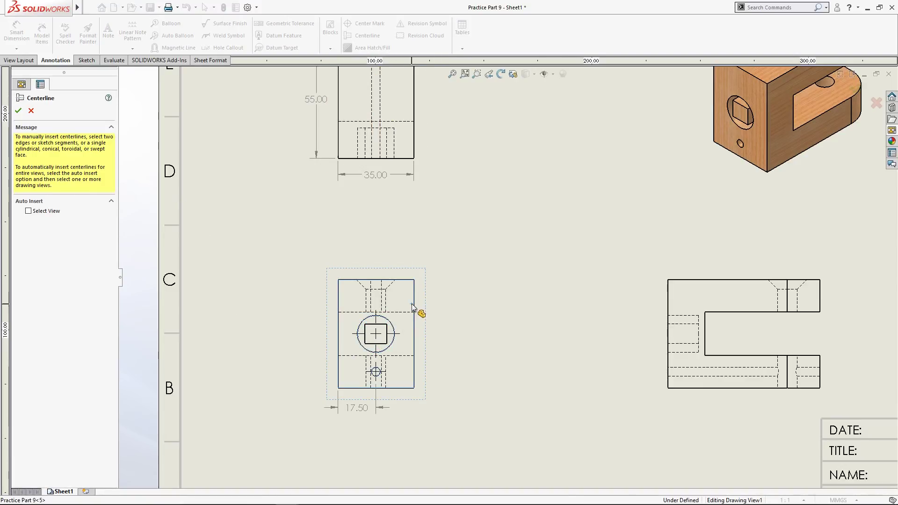
key("Escape")
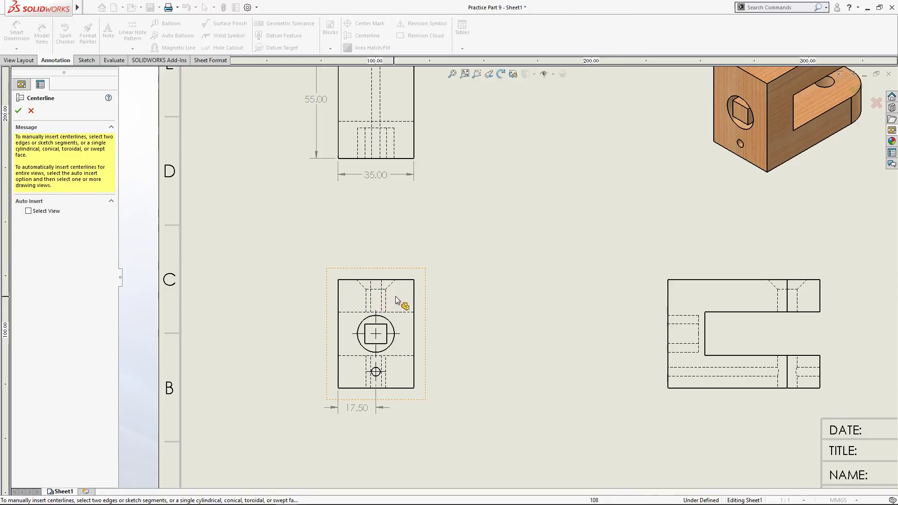
left_click(414, 296)
left_click(338, 296)
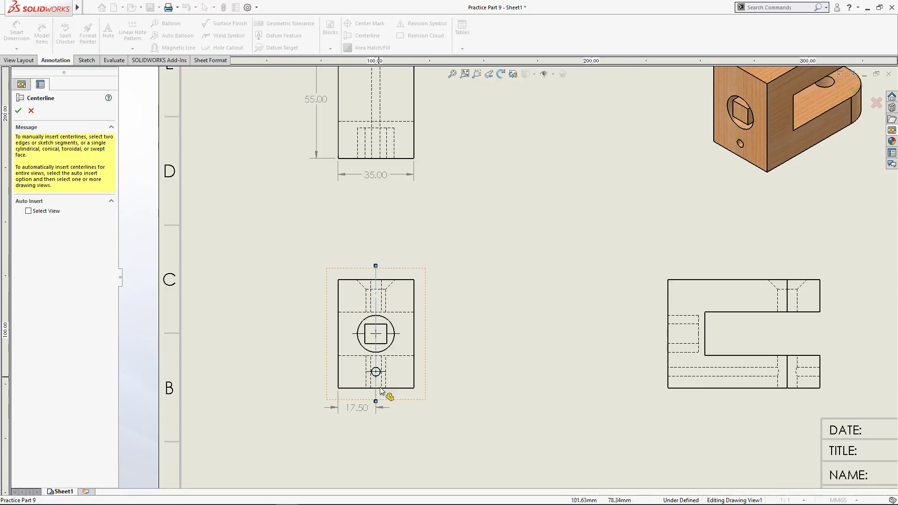
key("Escape")
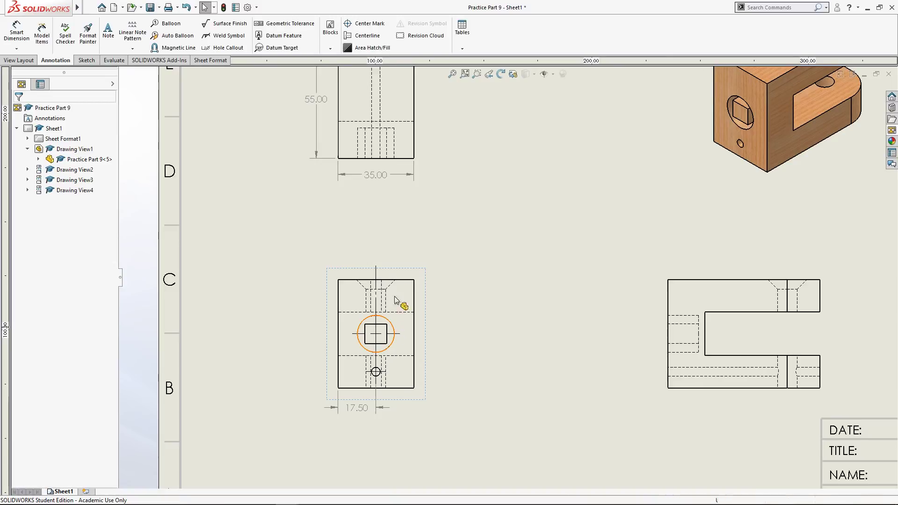
left_click(359, 410)
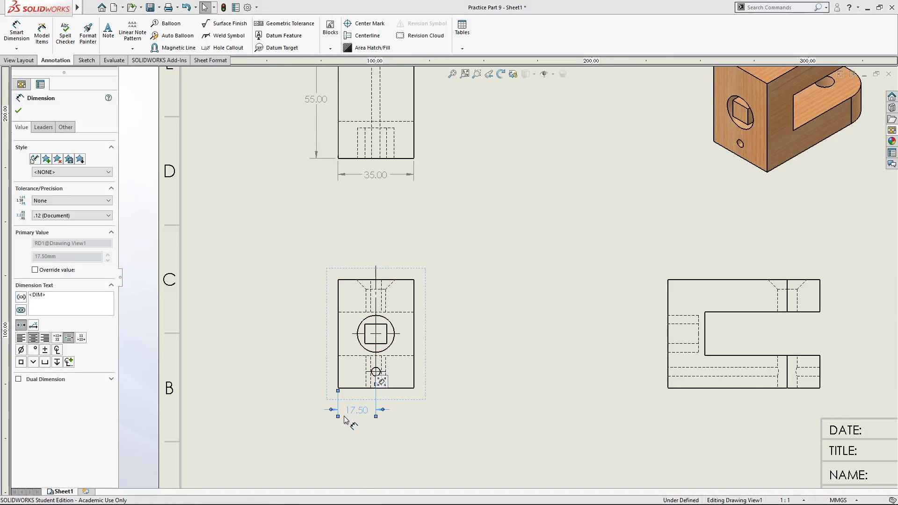
left_click(540, 373)
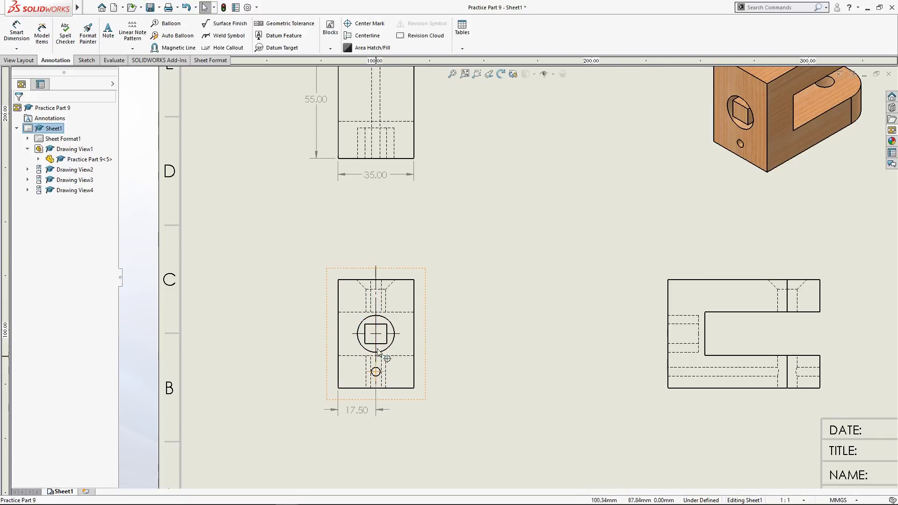
Step: Dimension the diameter of the small hole in the front view, placing the text below and right of the view
left_click(17, 35)
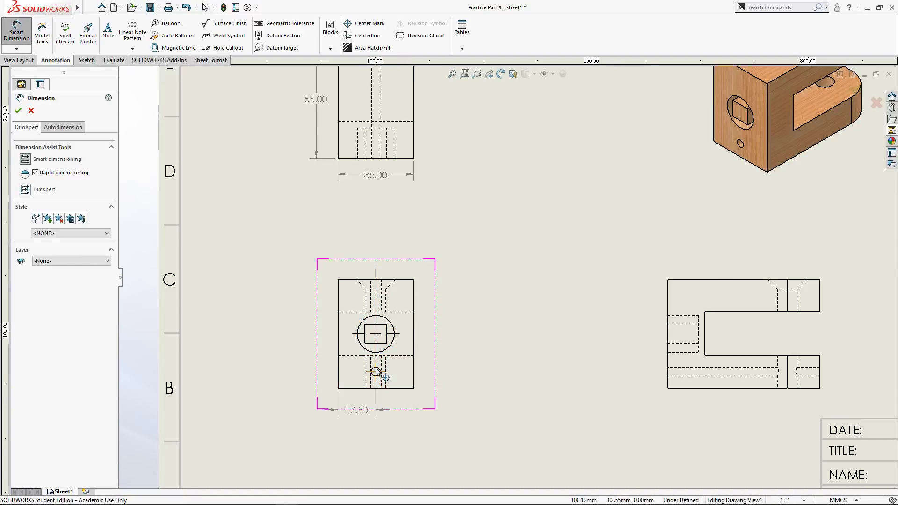
scroll(377, 372, "down", 3)
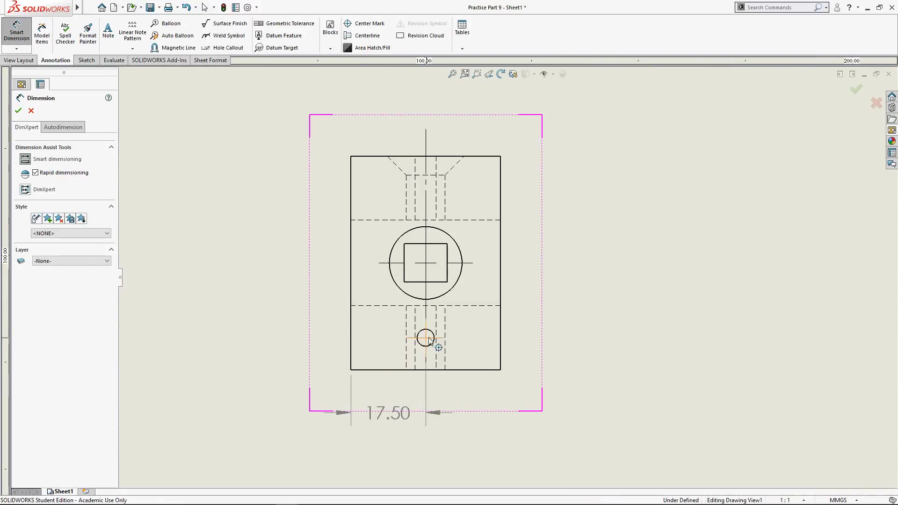
left_click(430, 331)
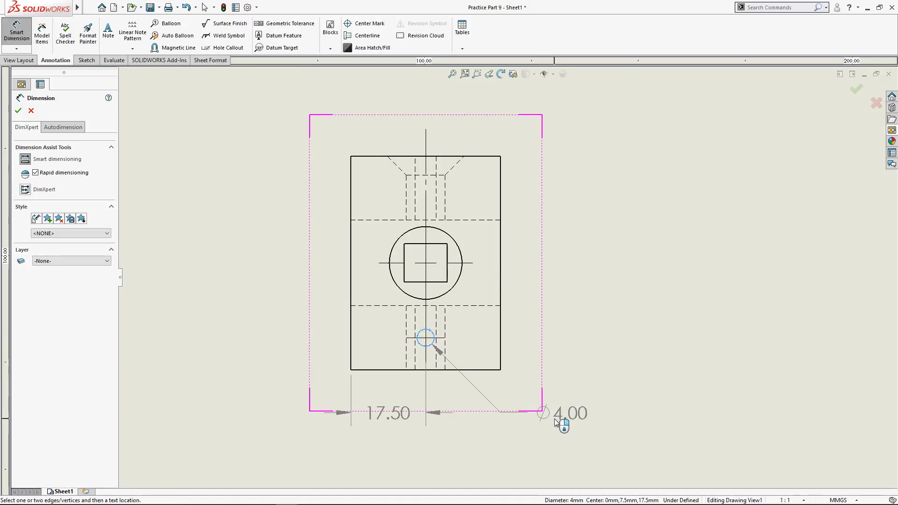
left_click(559, 422)
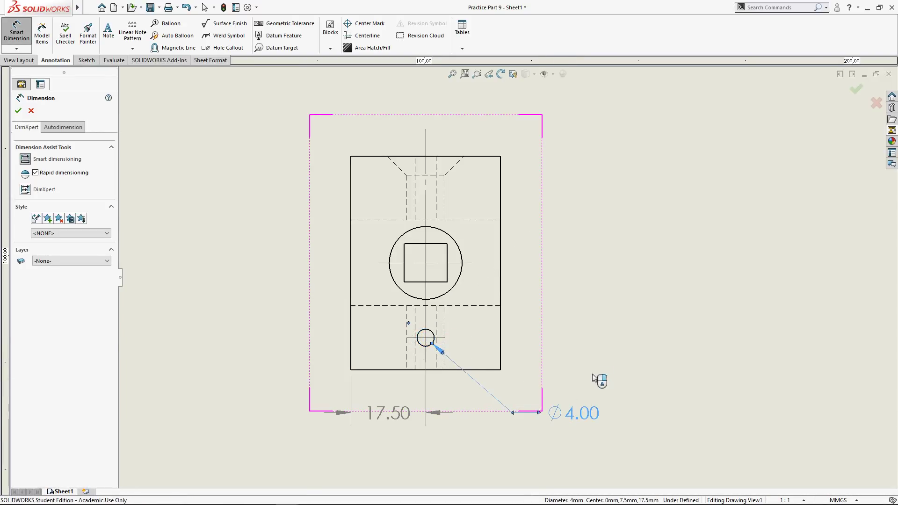
Step: Dimension the diameter of the large circle in the front view, placing the text near the view's upper-right corner
left_click(452, 237)
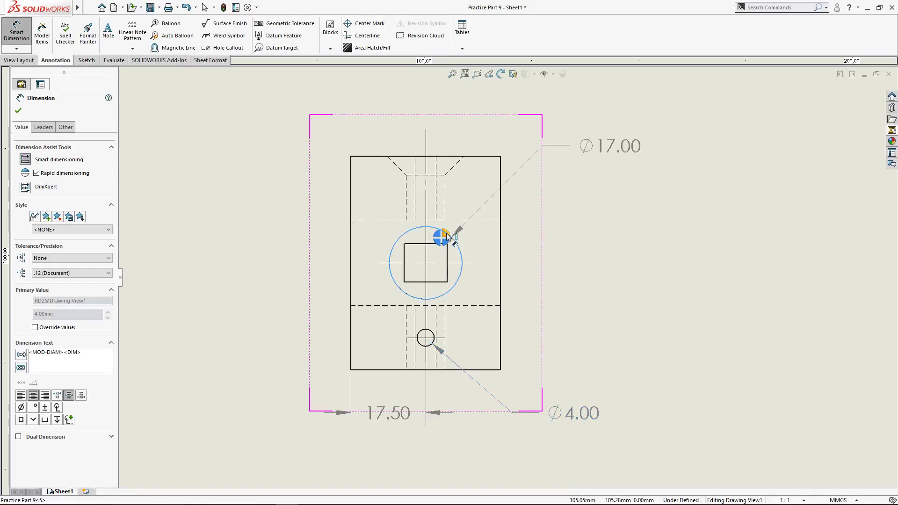
left_click(574, 136)
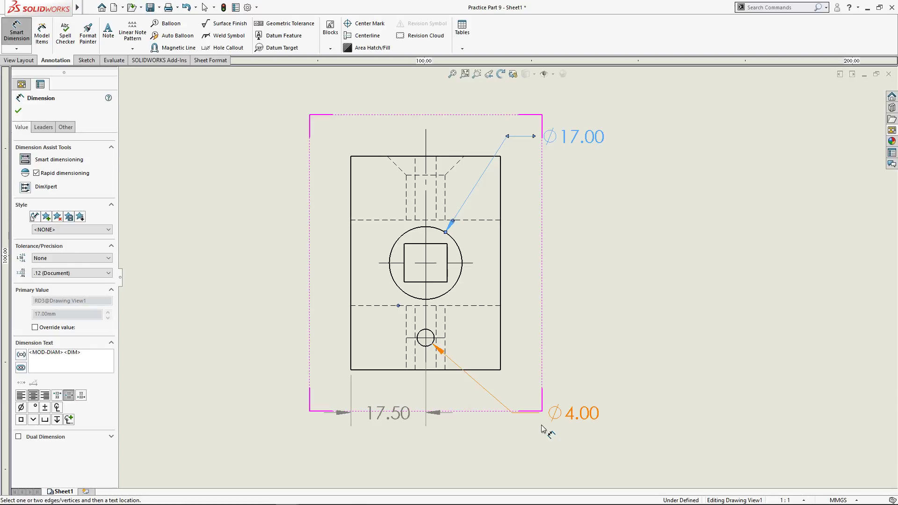
key("alt+f")
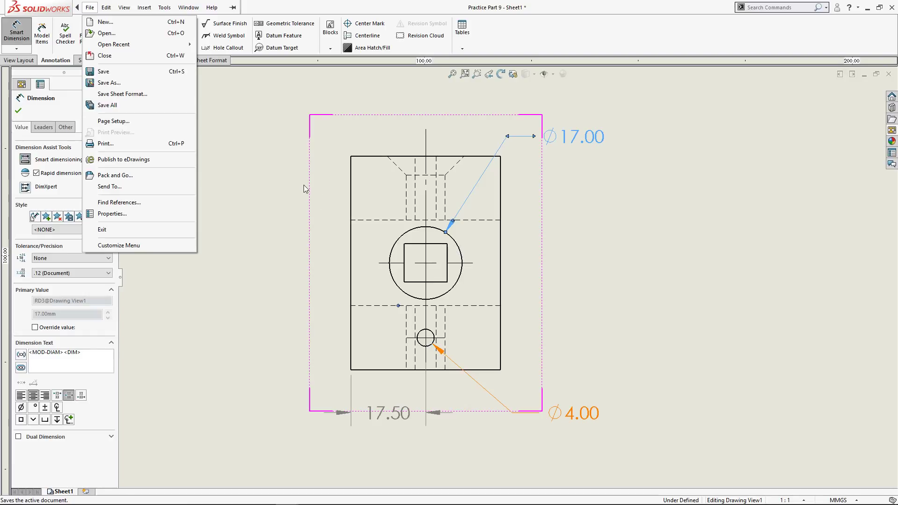
key("Escape")
key("Escape")
Step: Dimension the width of the square inside the front view's large circle, placing it above the view with centred text
left_click(435, 245)
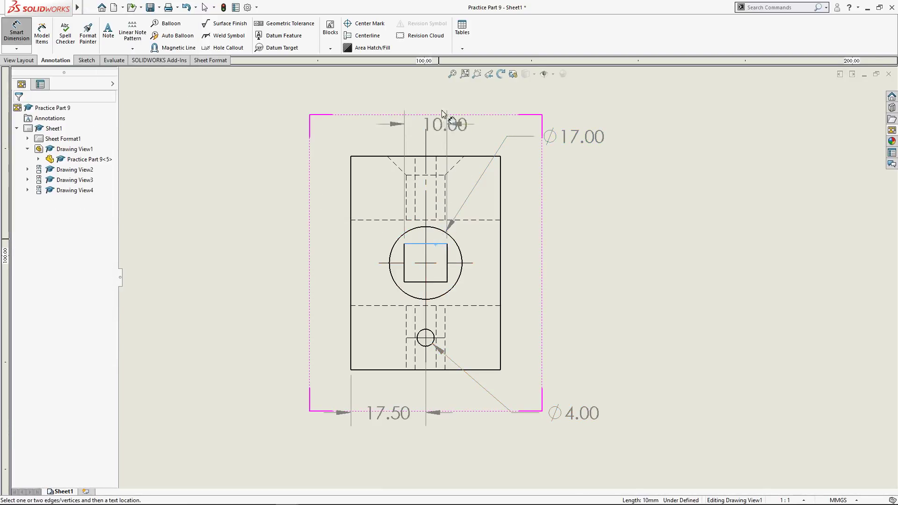
left_click(437, 100)
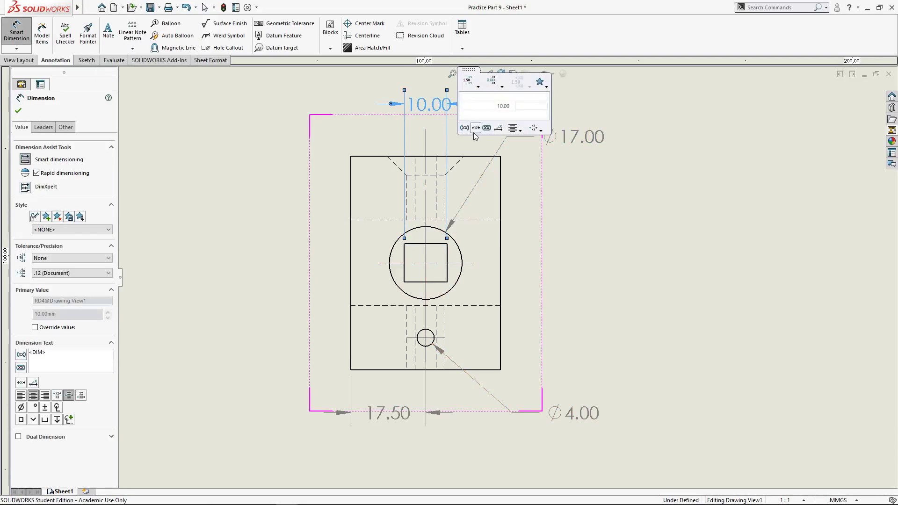
left_click(474, 128)
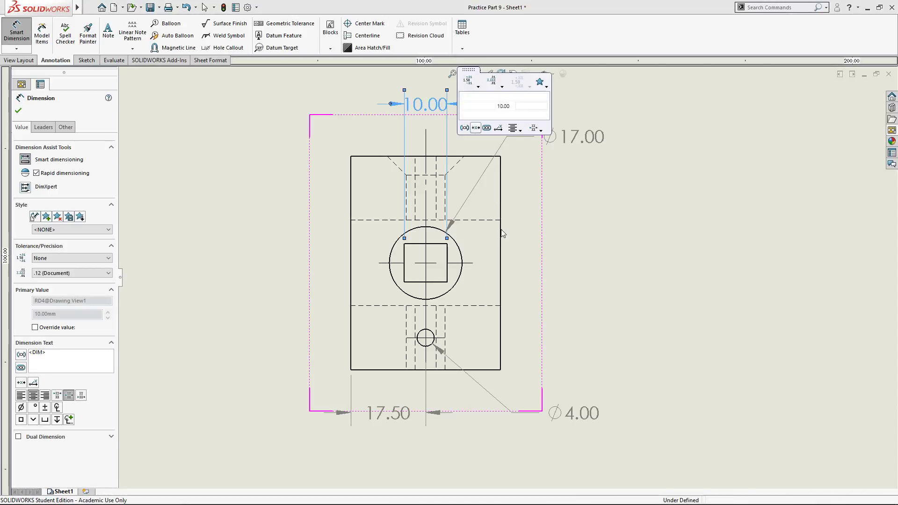
Step: Dimension the height of the square inside the front view's large circle, placing it right of the view
left_click(448, 261)
left_click(566, 263)
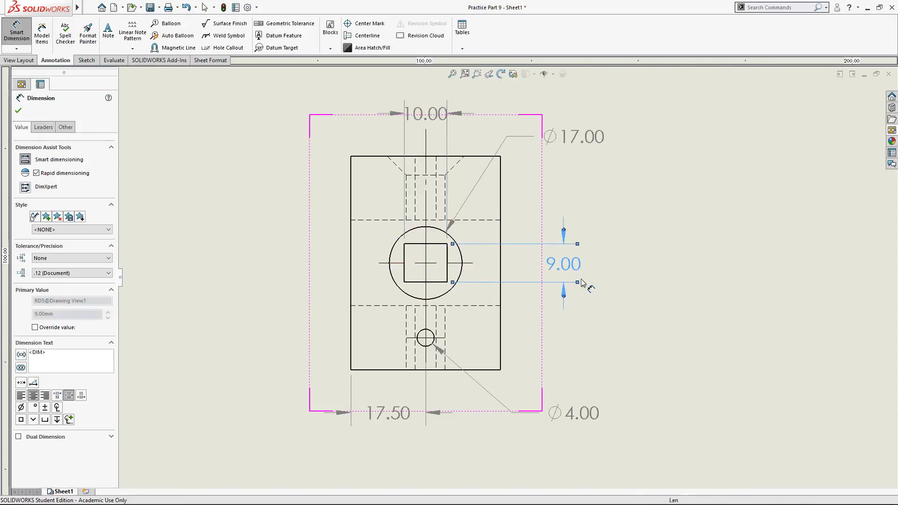
left_click(618, 316)
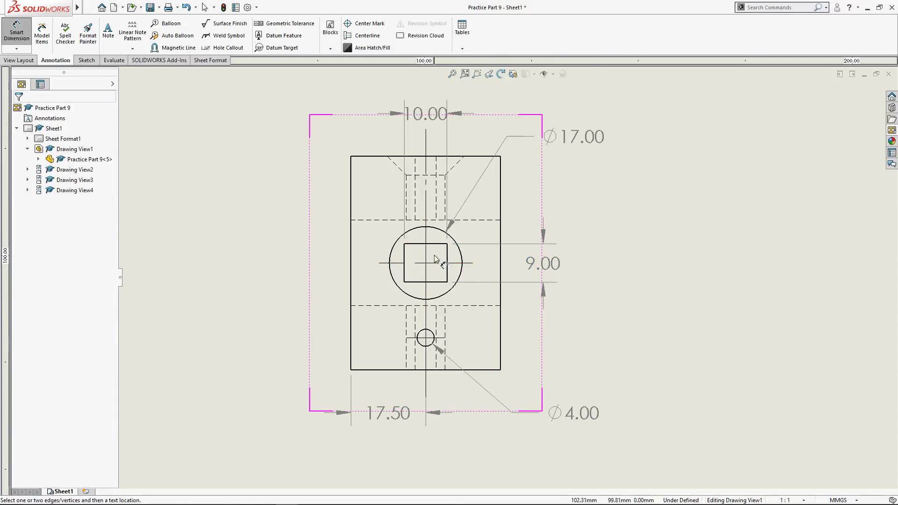
Step: Dimension the vertical distance from the front view's lower-left corner to the large circle's centre, placing it left with centred text
left_click(351, 369)
left_click(390, 268)
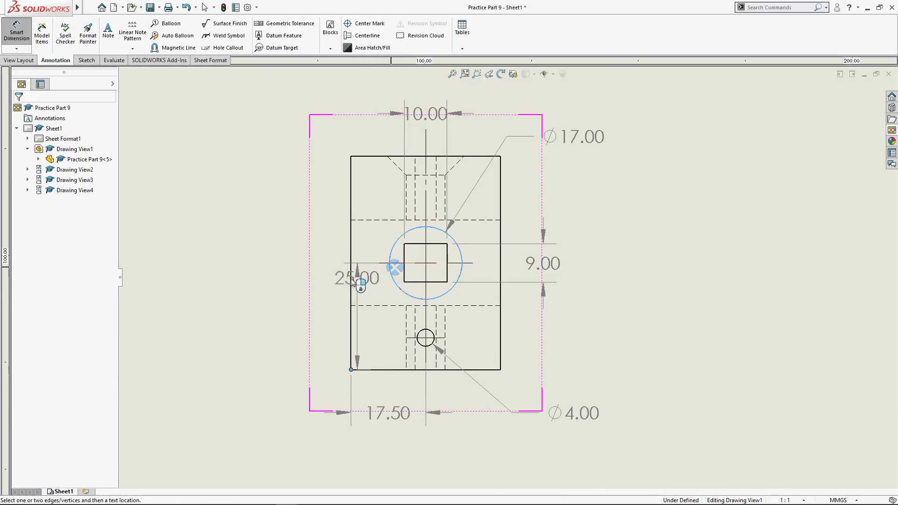
left_click(294, 301)
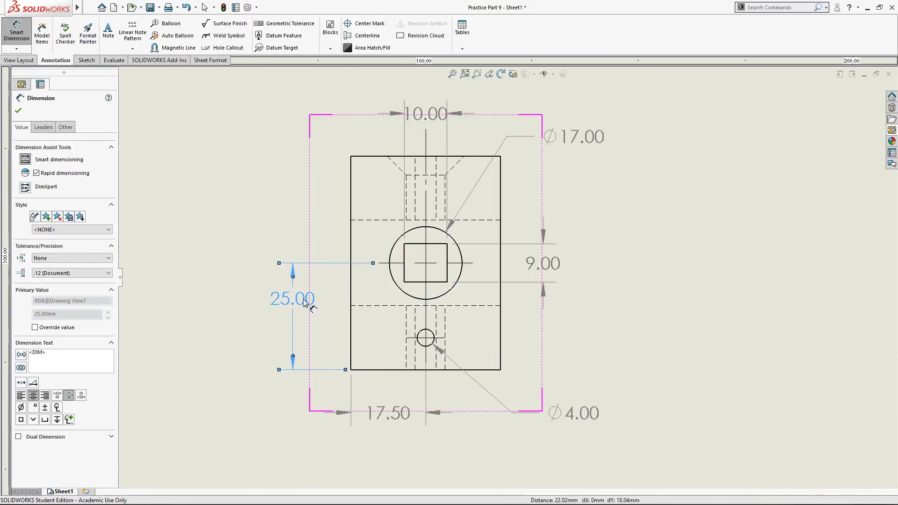
left_click(331, 270)
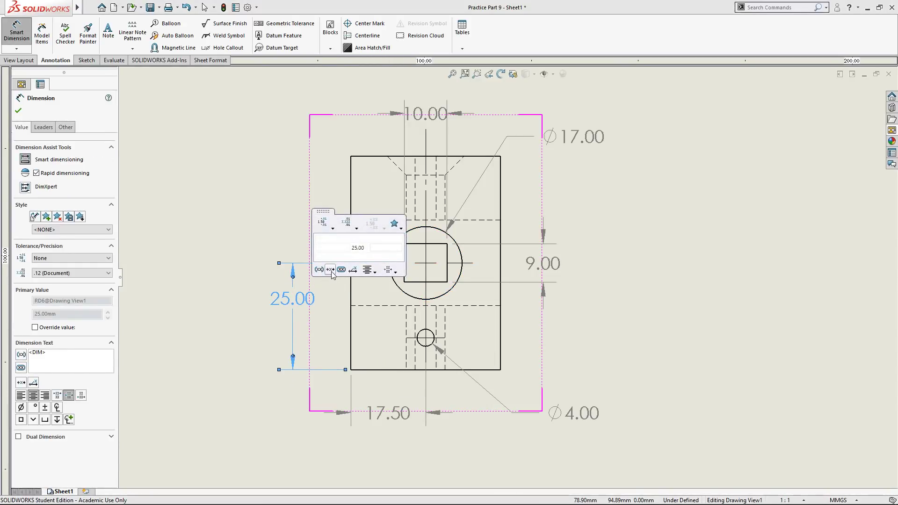
Step: Add baseline dimensions above the right-side view from its left edge to the hidden pocket's end, the slot's inner edge and the right edge
left_click(249, 349)
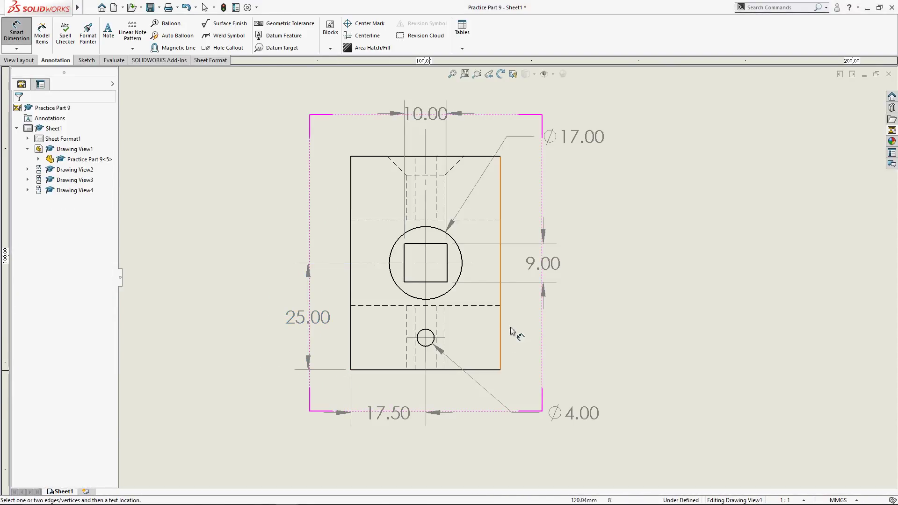
scroll(510, 281, "up", 2)
scroll(746, 285, "up", 3)
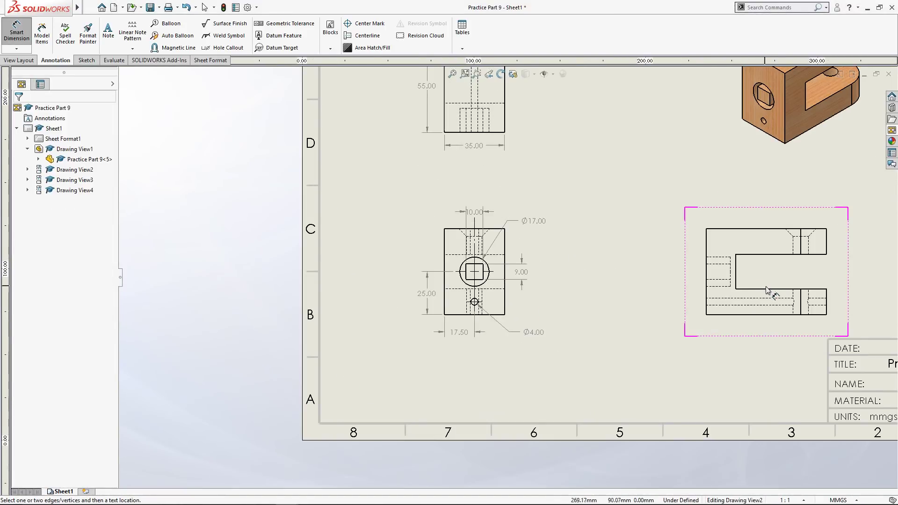
scroll(771, 301, "down", 3)
scroll(758, 308, "down", 2)
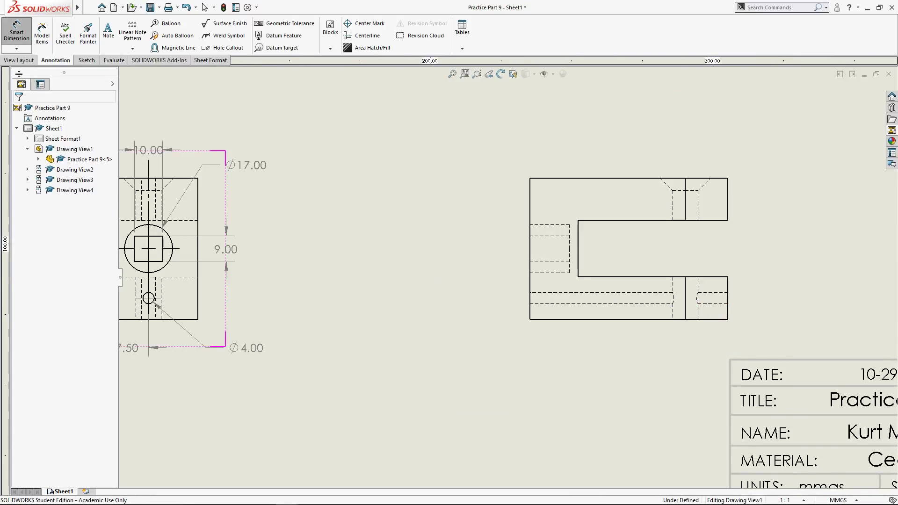
left_click(16, 49)
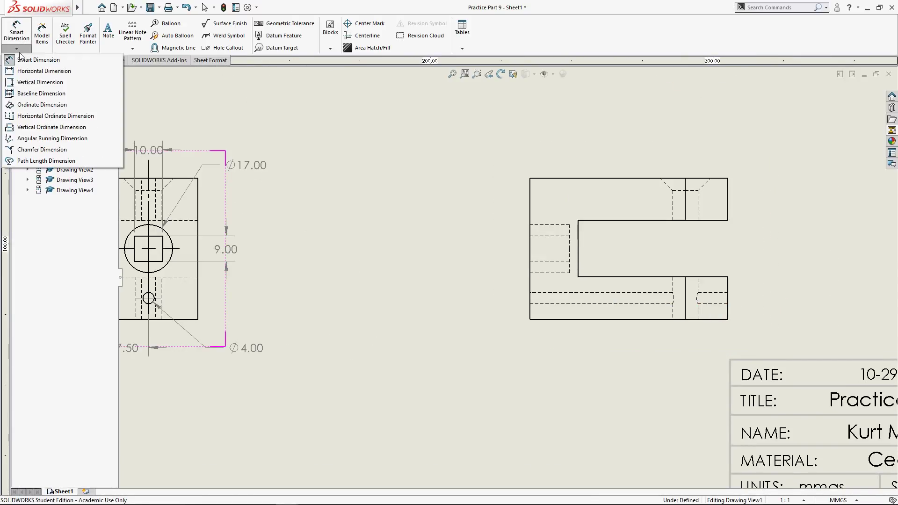
left_click(63, 95)
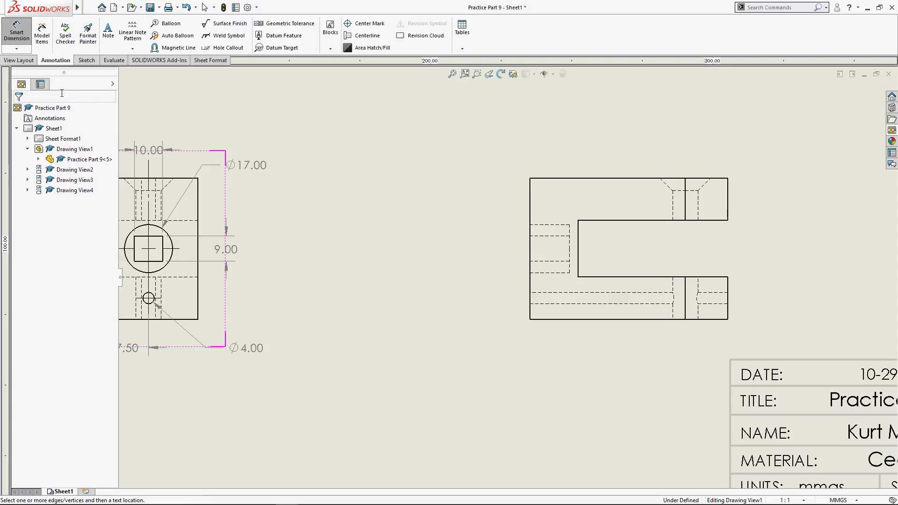
left_click(530, 252)
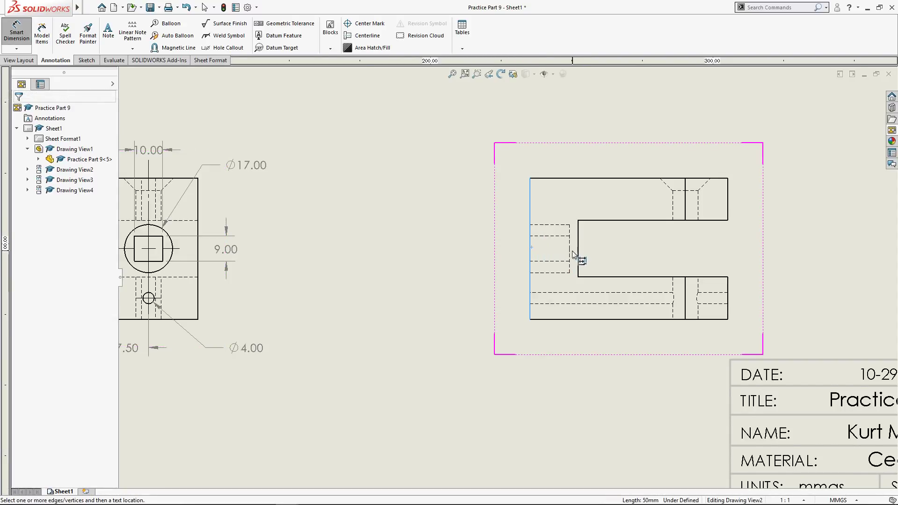
left_click(570, 246)
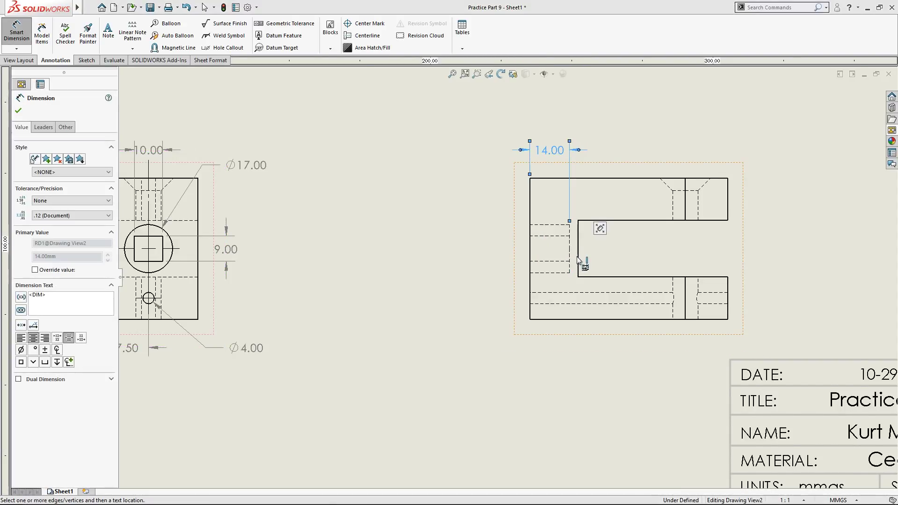
left_click(578, 256)
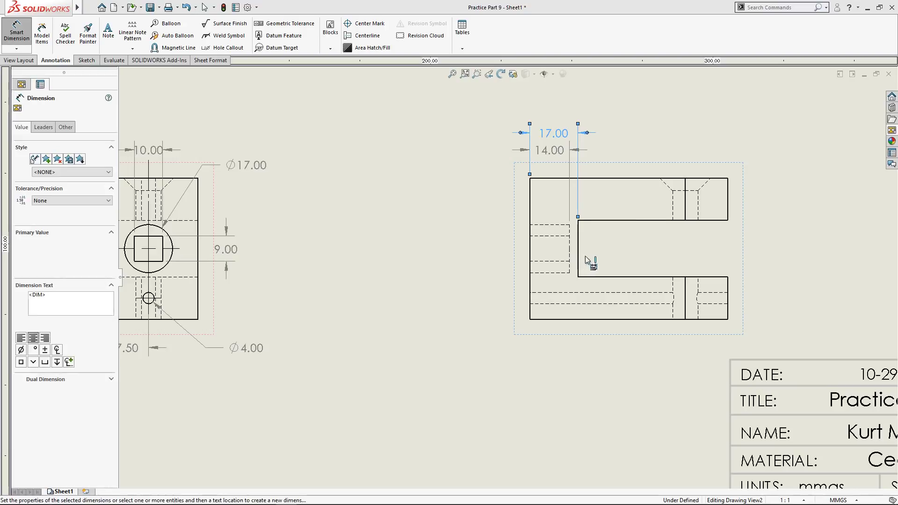
left_click(728, 293)
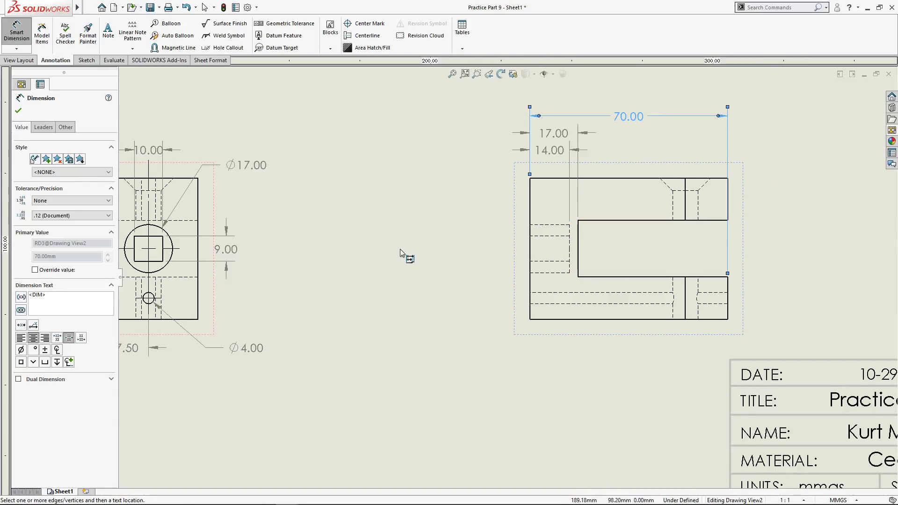
key("Escape")
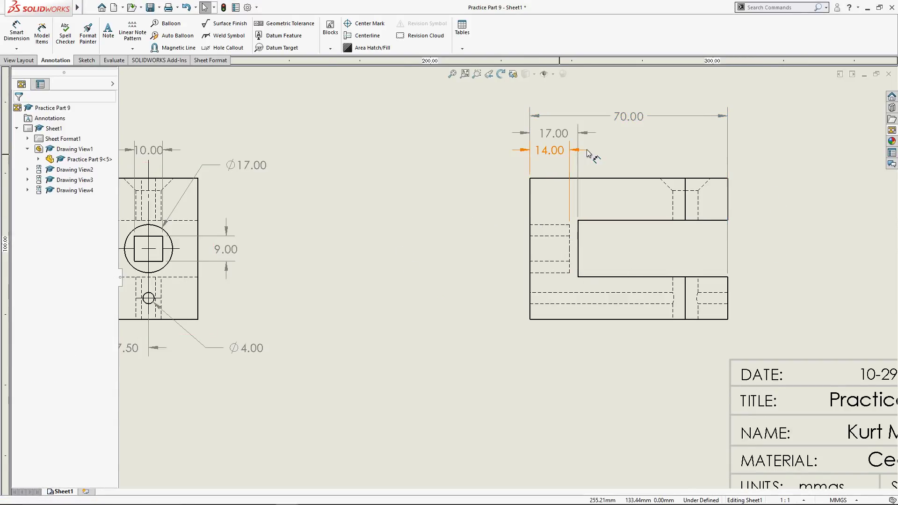
Step: Move the texts of the two shorter baseline dimensions outside their extension lines, left of the right-side view
scroll(575, 149, "down", 3)
left_click_drag(418, 210, 378, 205)
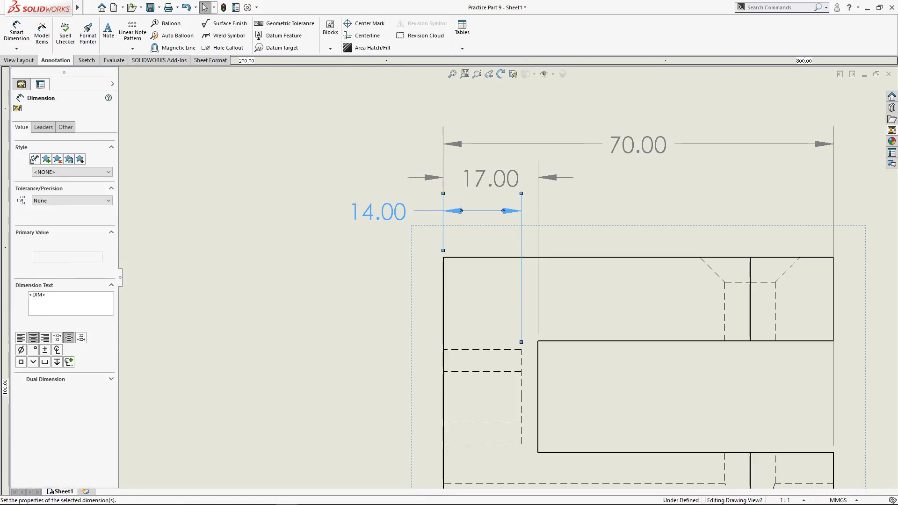
left_click_drag(486, 170, 383, 162)
key("Escape")
Step: Dimension the vertical distance from the right-side view's lower-left corner to the slot's lower edge, placing it left of the view
scroll(647, 234, "up", 3)
scroll(661, 316, "down", 1)
scroll(663, 319, "up", 2)
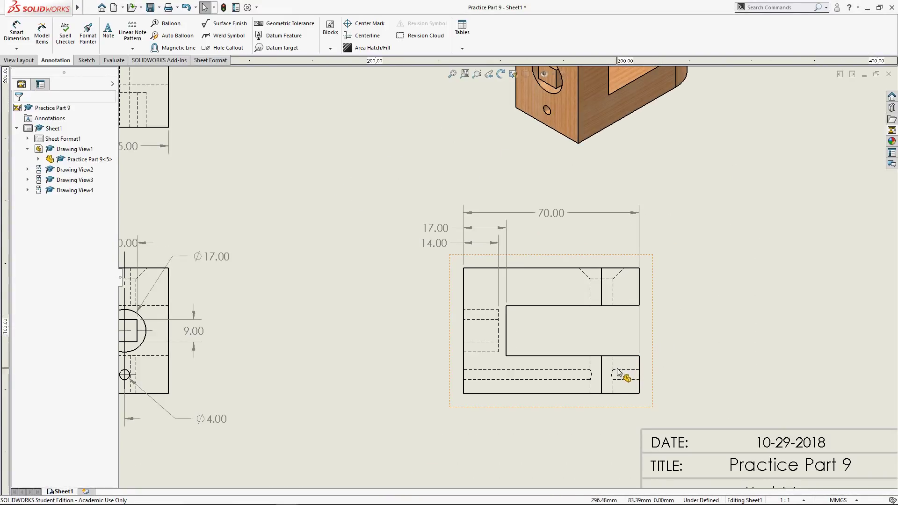
scroll(618, 372, "up", 1)
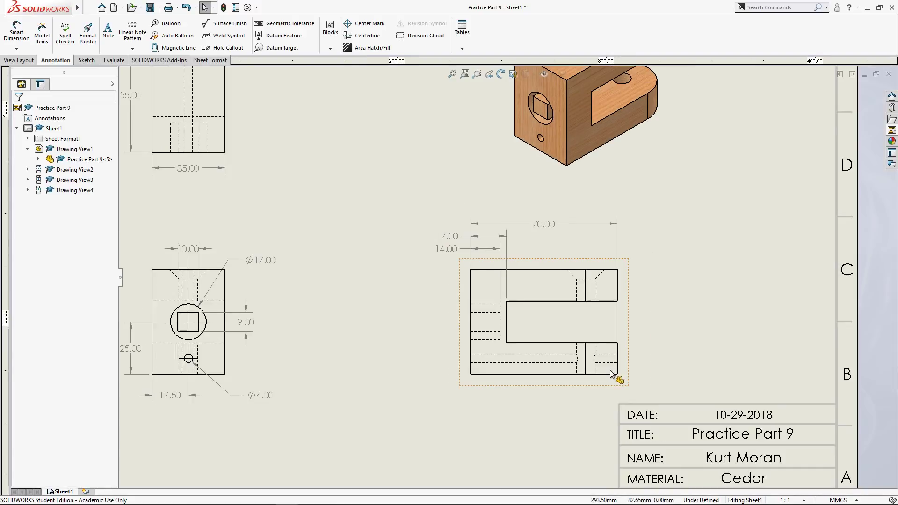
left_click(18, 33)
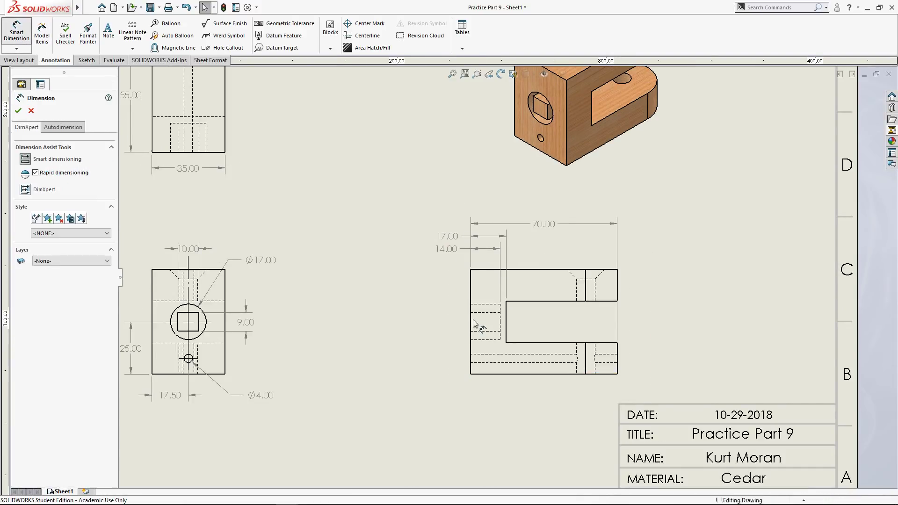
left_click(470, 374)
left_click(523, 342)
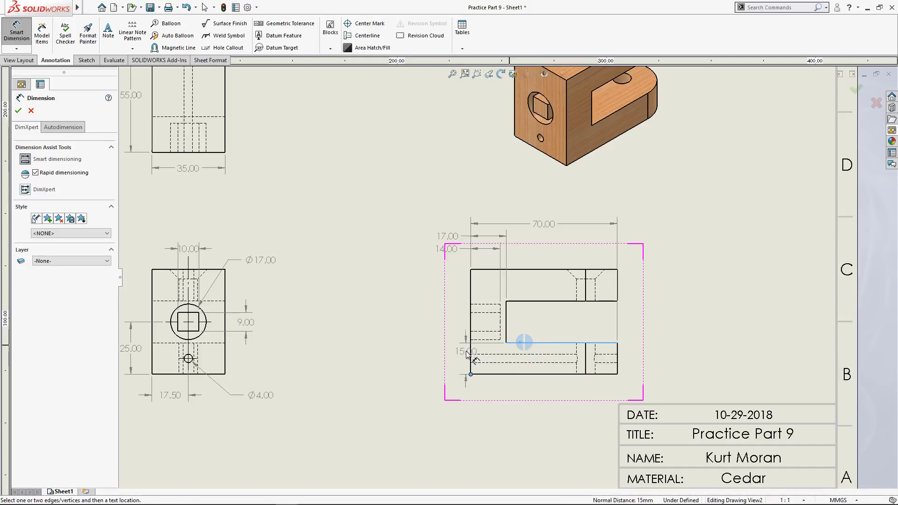
left_click(449, 358)
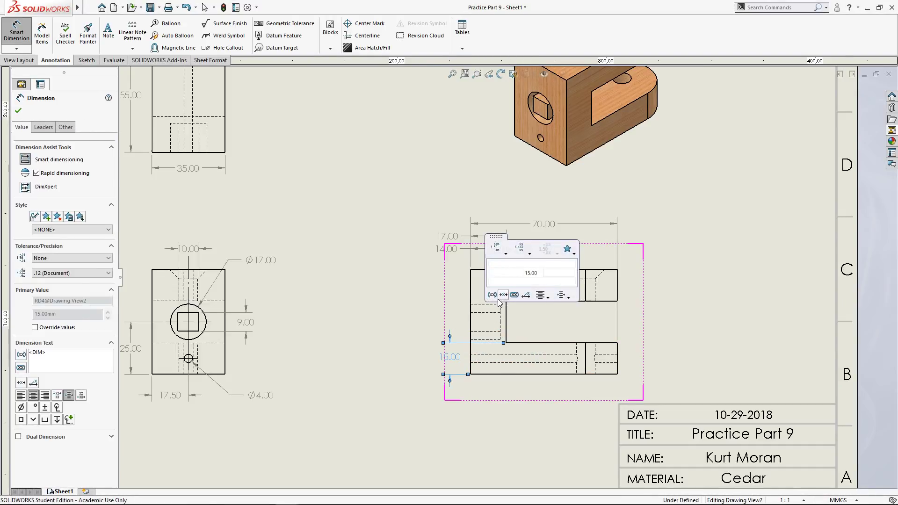
Step: Dimension the vertical distance from the right-side view's bottom edge to the slot's upper edge, placing it left with centred text
left_click(478, 373)
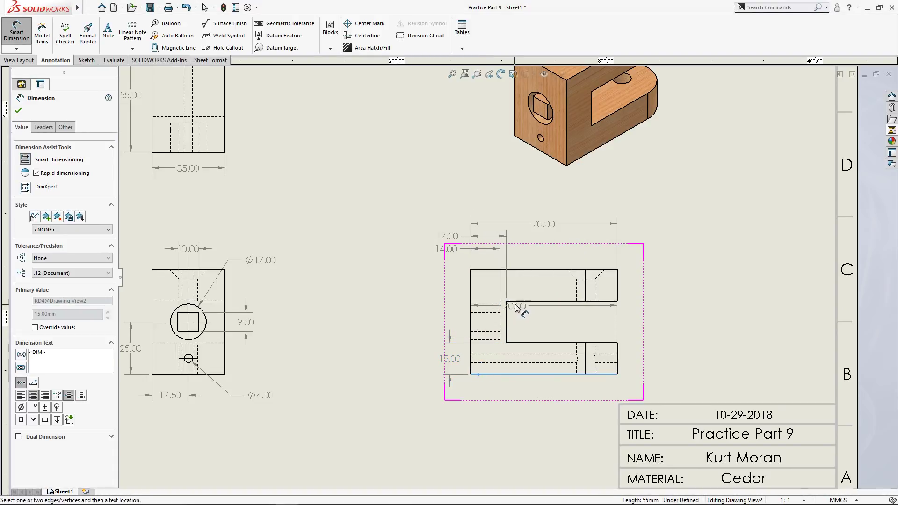
left_click(513, 302)
left_click(420, 335)
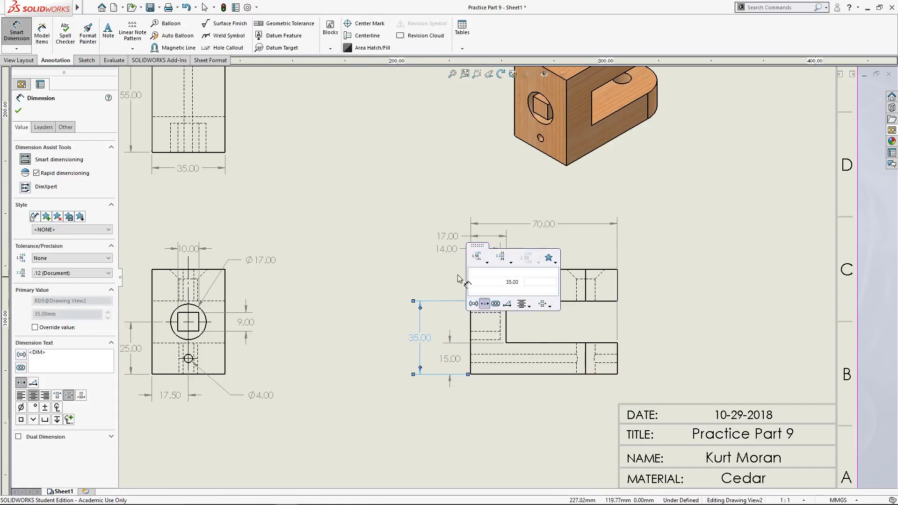
left_click(671, 312)
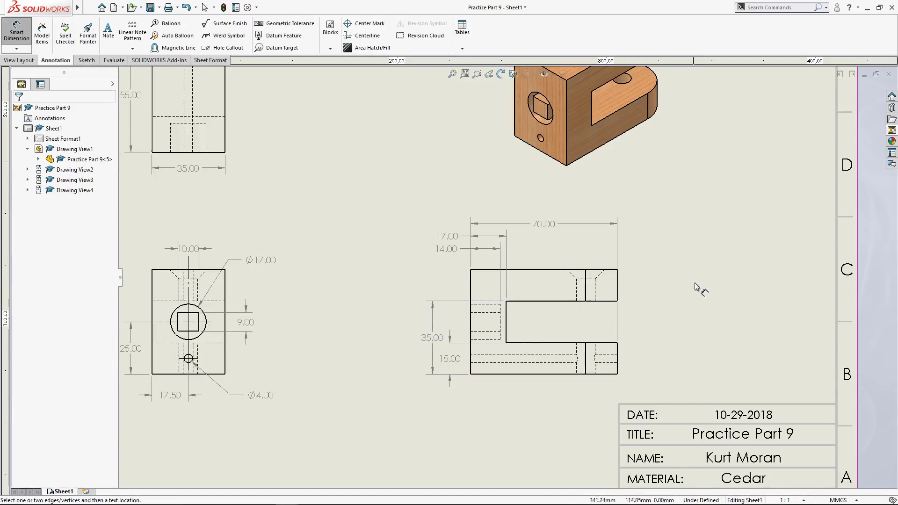
Step: Dimension the right-side view's overall height, placing it outside the other vertical dimensions with centred text
scroll(570, 135, "up", 2)
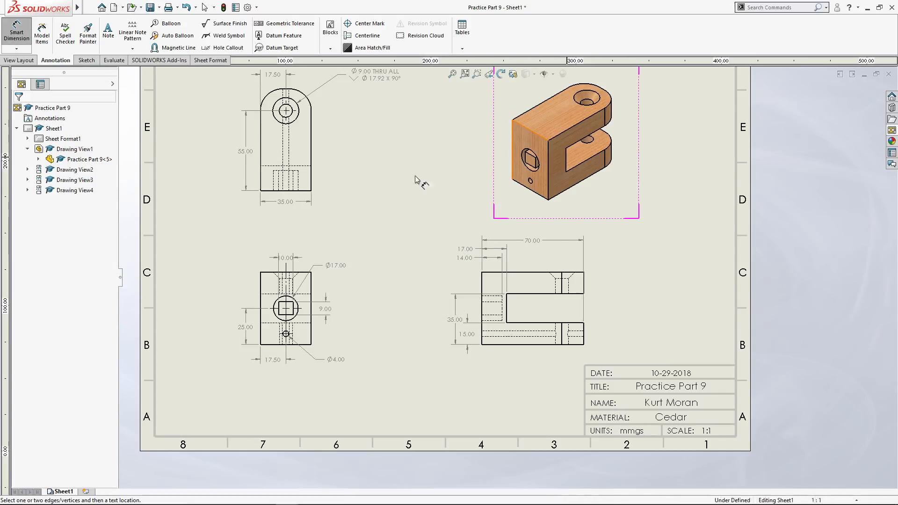
scroll(486, 312, "down", 2)
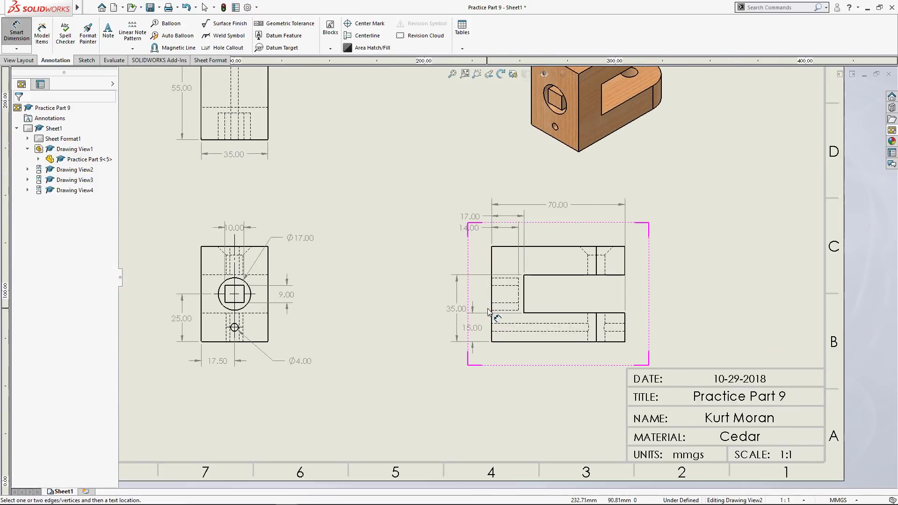
scroll(487, 312, "down", 2)
scroll(467, 288, "up", 1)
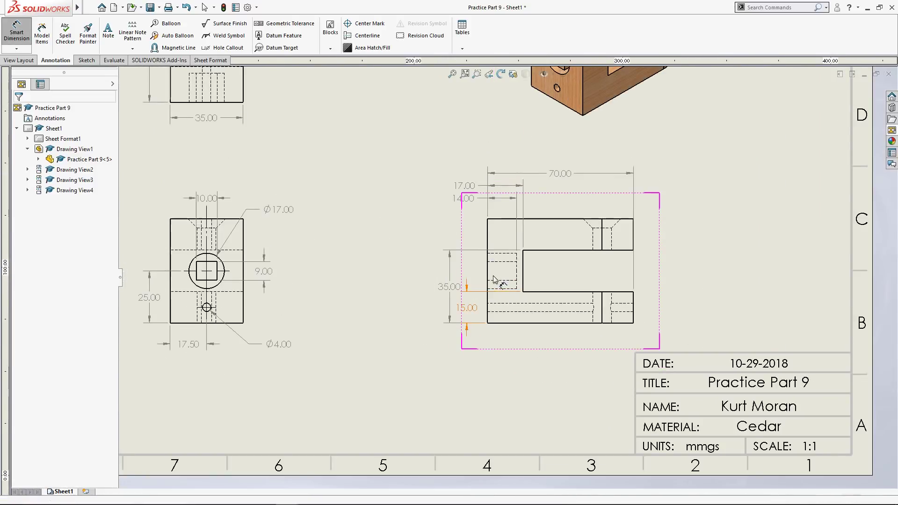
left_click(519, 323)
left_click(549, 219)
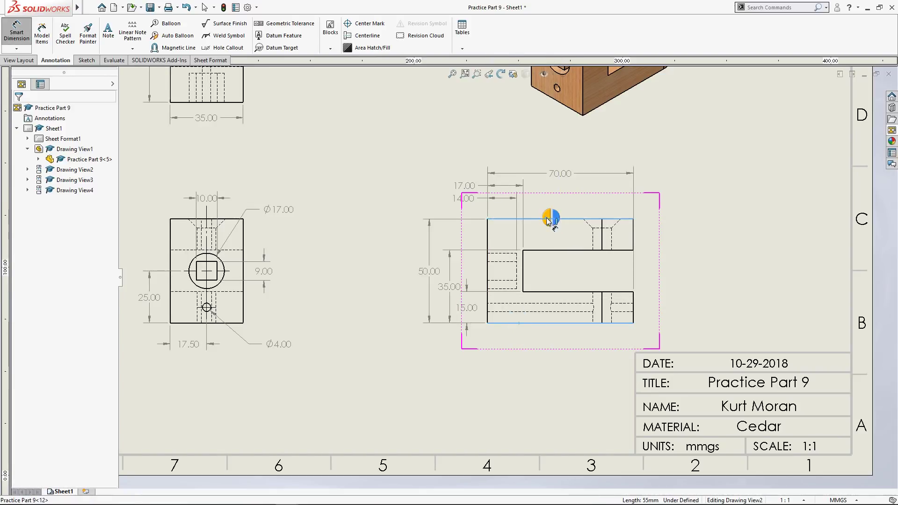
left_click(416, 255)
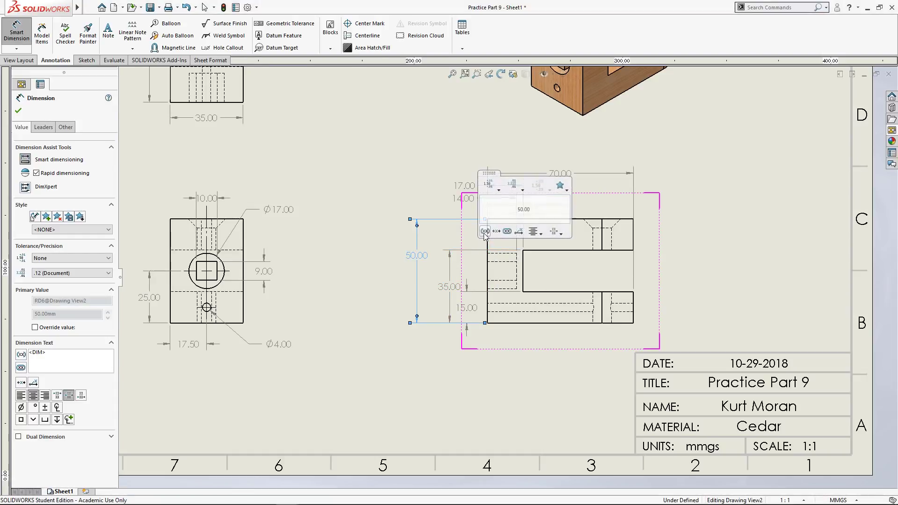
left_click(495, 231)
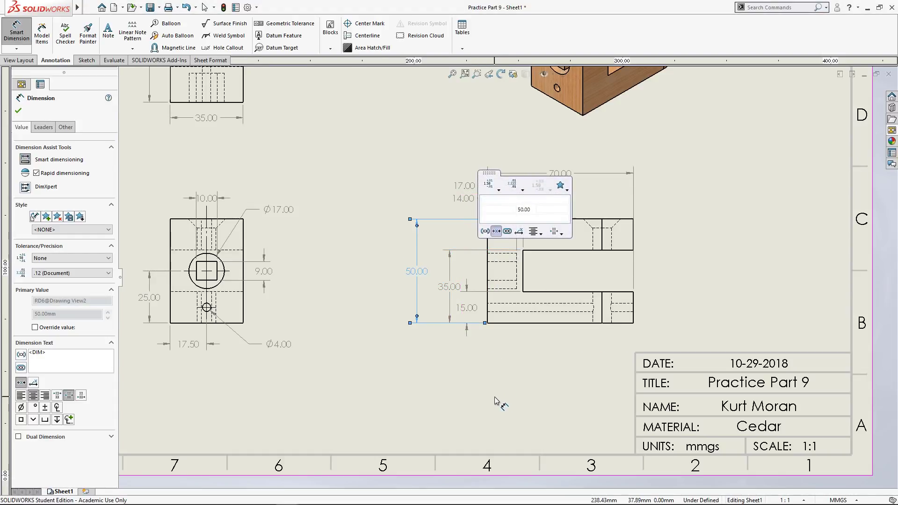
left_click(495, 399)
left_click(488, 323)
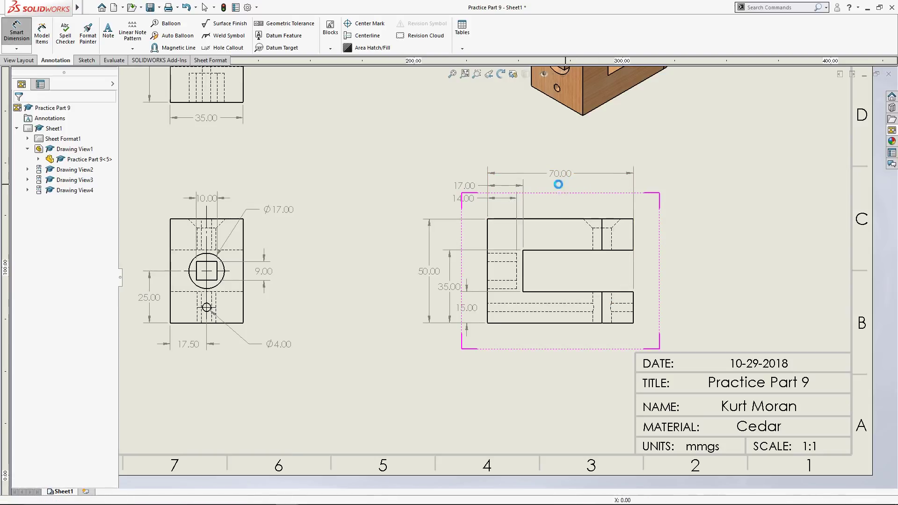
key("Escape")
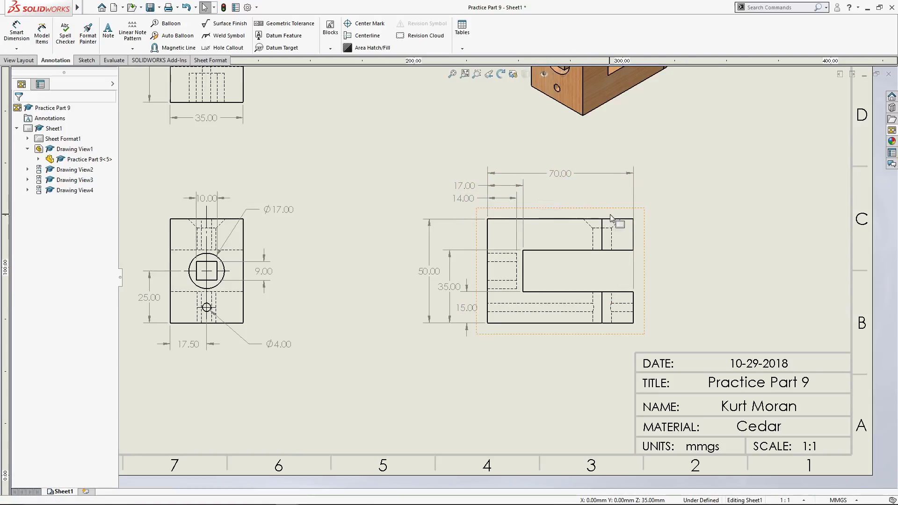
Step: Switch to the reference PDF and examine section view A-A and its cutting line through the right-side view
key("alt+Tab")
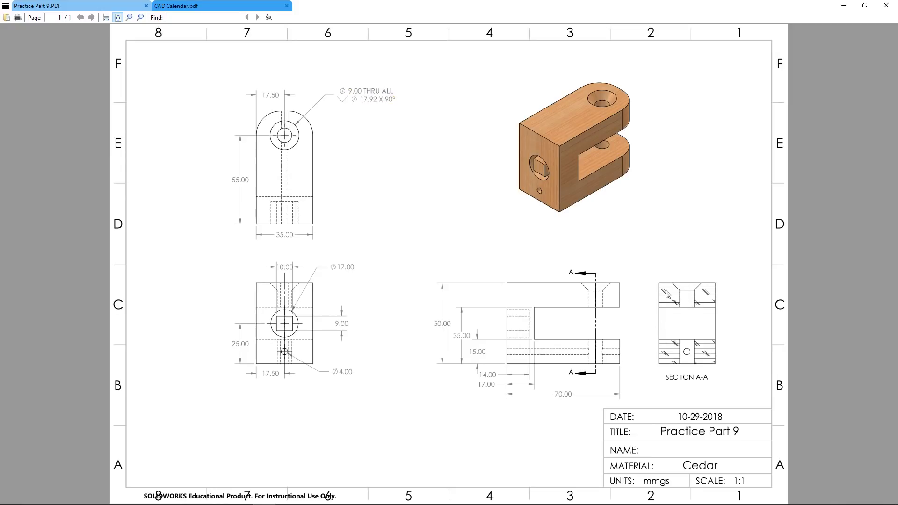
scroll(699, 306, "up", 5, "ctrl")
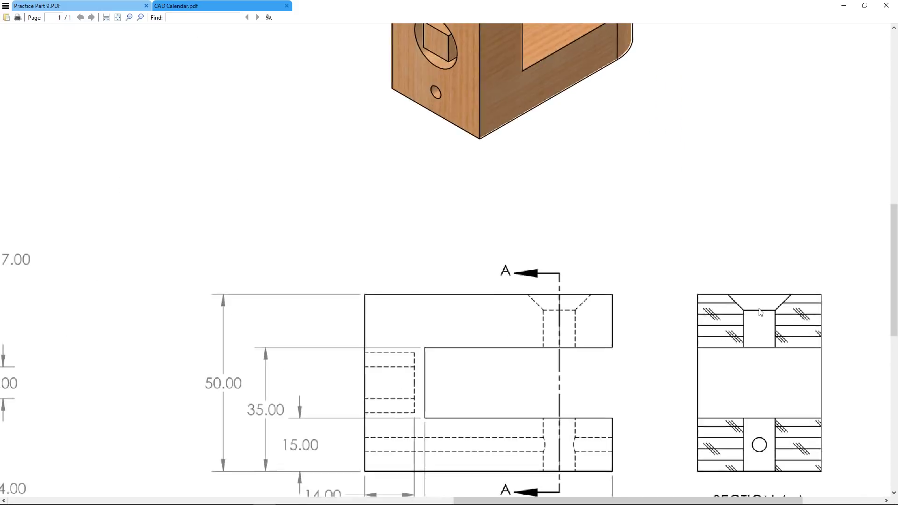
middle_click_drag(740, 316, 738, 381)
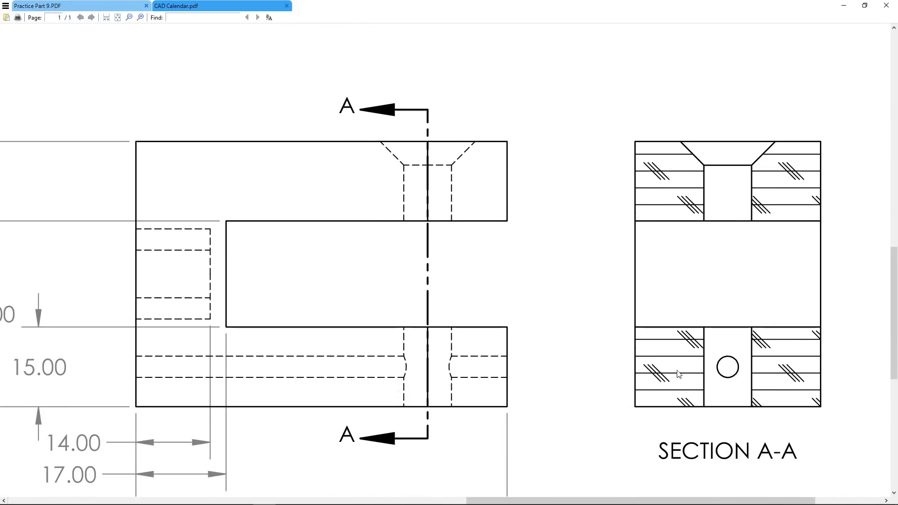
scroll(450, 265, "down", 3, "ctrl")
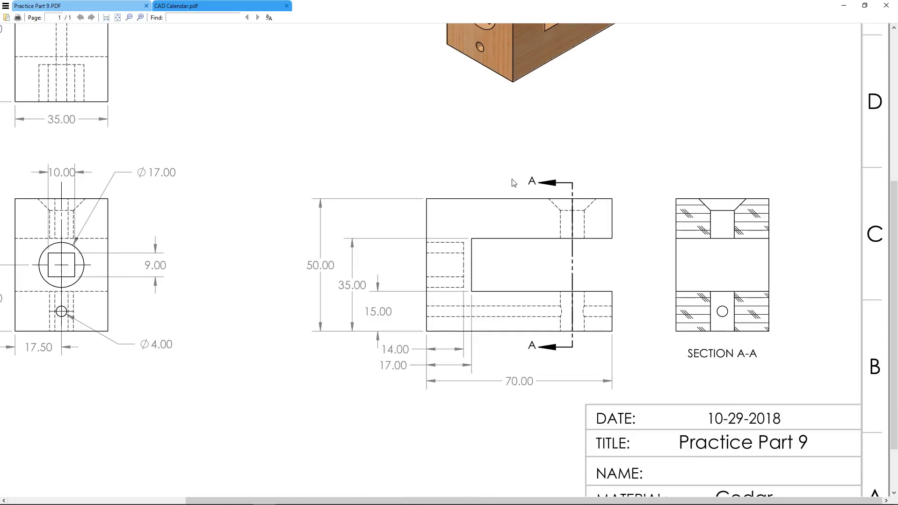
key("alt+Tab")
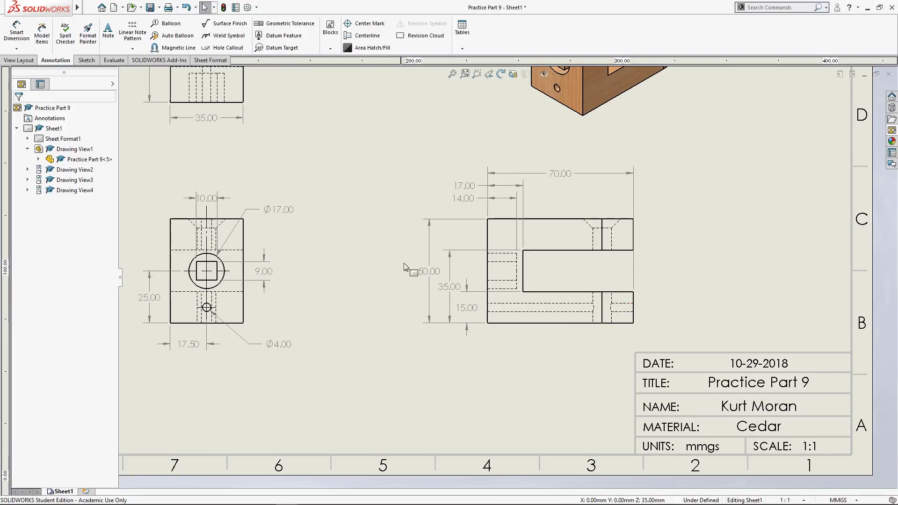
Step: Create section view A-A with a vertical cutting line through the countersunk hole's centre in the right-side view, placing it right of that view
left_click(20, 60)
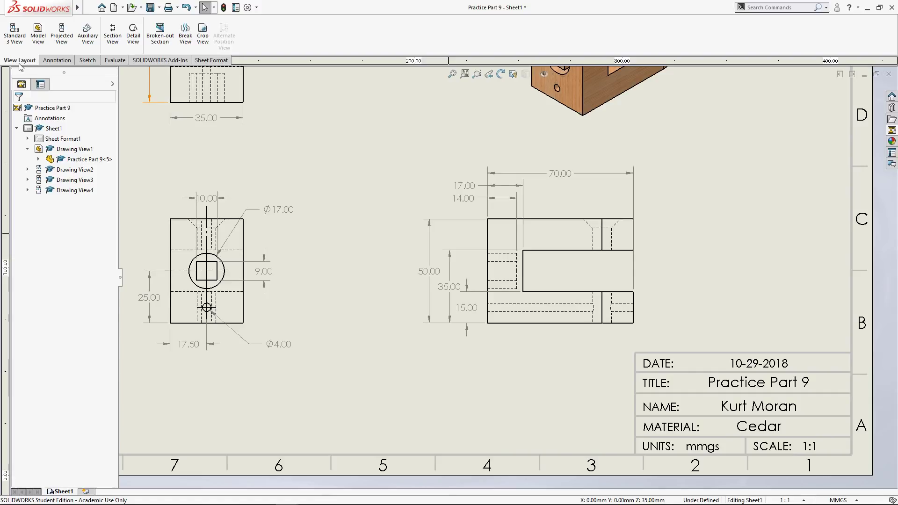
left_click(112, 32)
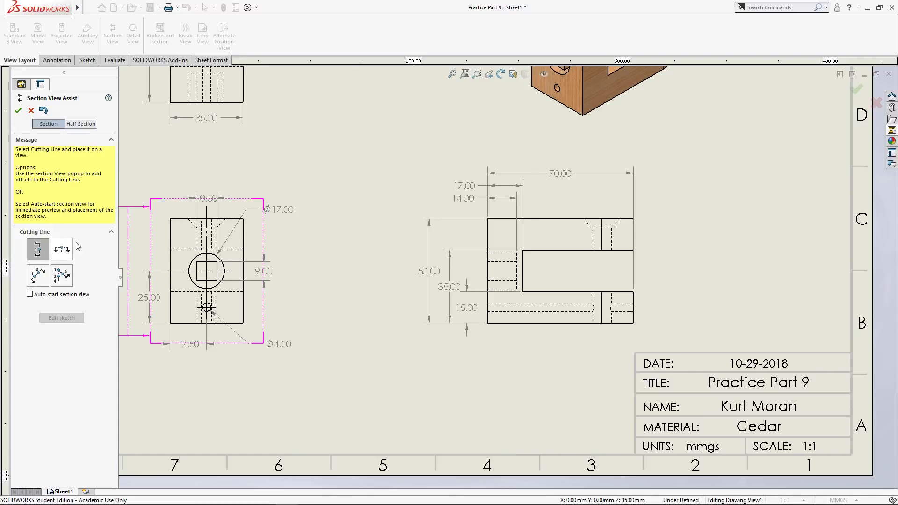
left_click(602, 238)
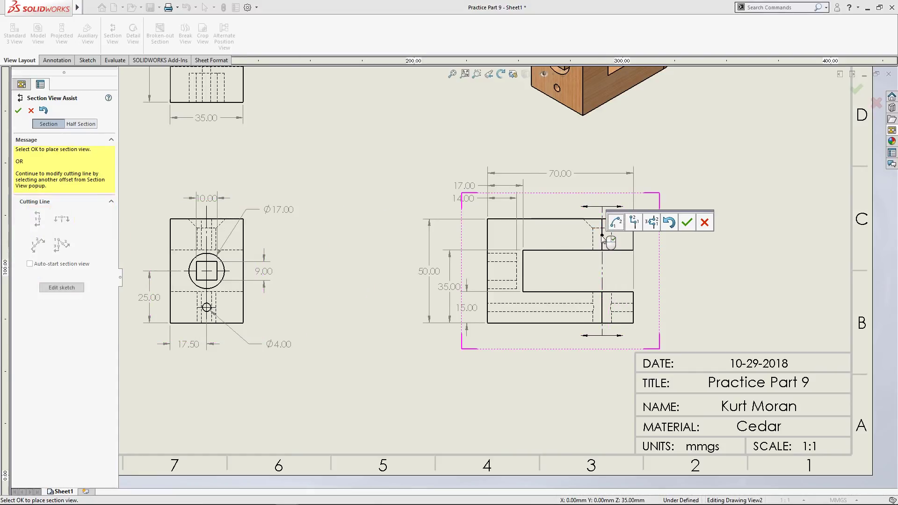
left_click(690, 226)
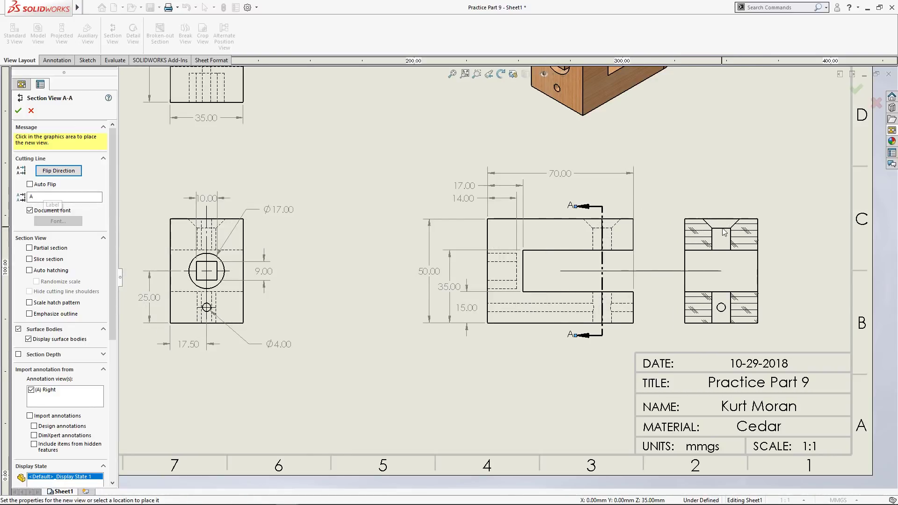
left_click(720, 258)
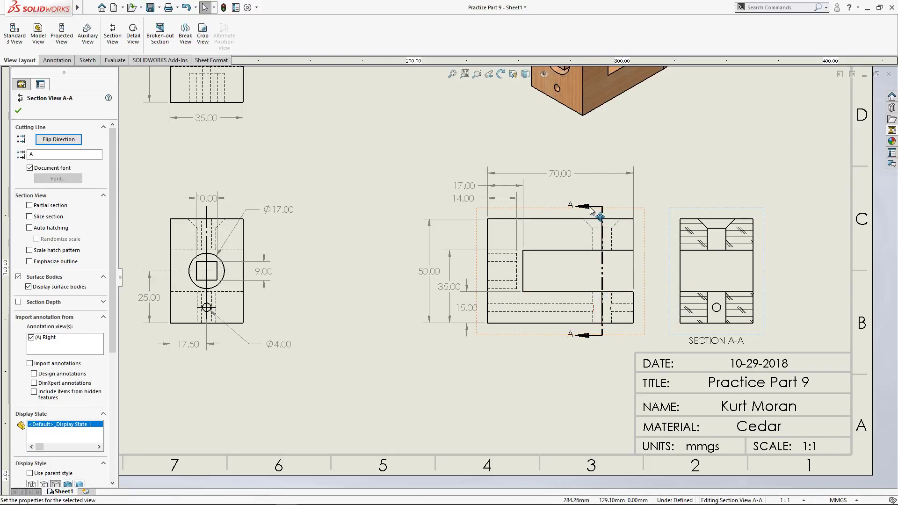
left_click(602, 222)
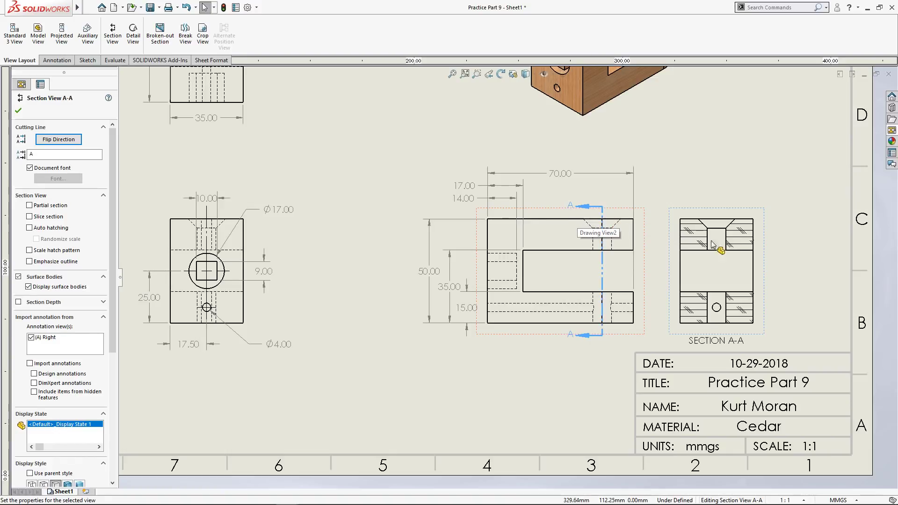
left_click(786, 209)
Step: Review the finished sheet, checking the dimensions in each view, section A-A and the title block, ending with the whole sheet in view
scroll(786, 209, "up", 4)
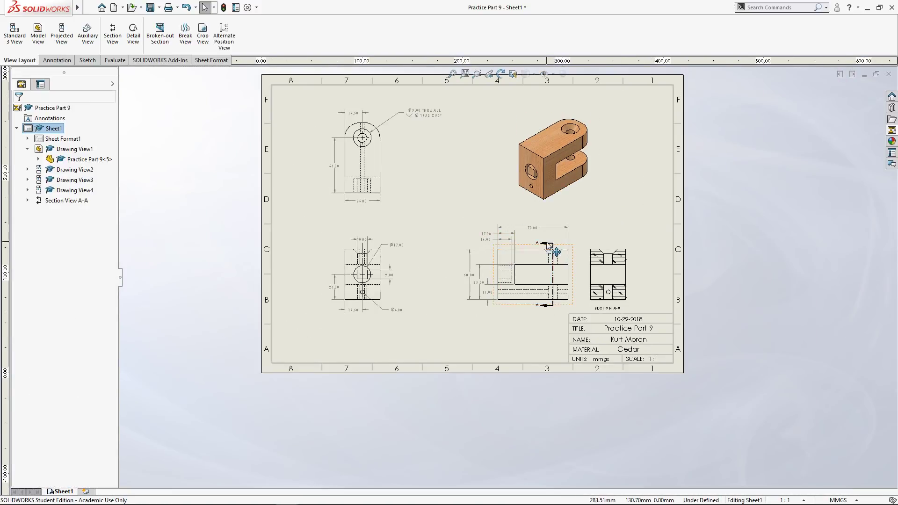
scroll(554, 250, "down", 2)
scroll(300, 276, "down", 1)
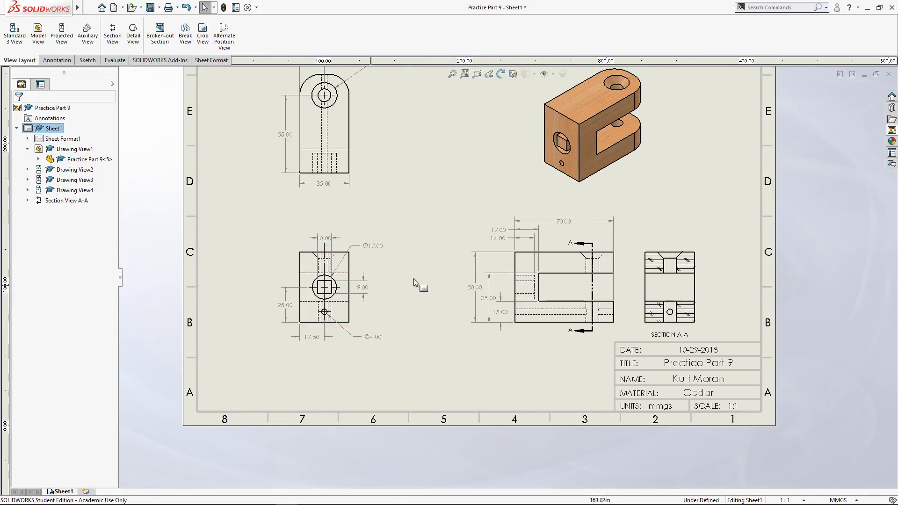
scroll(385, 178, "up", 2)
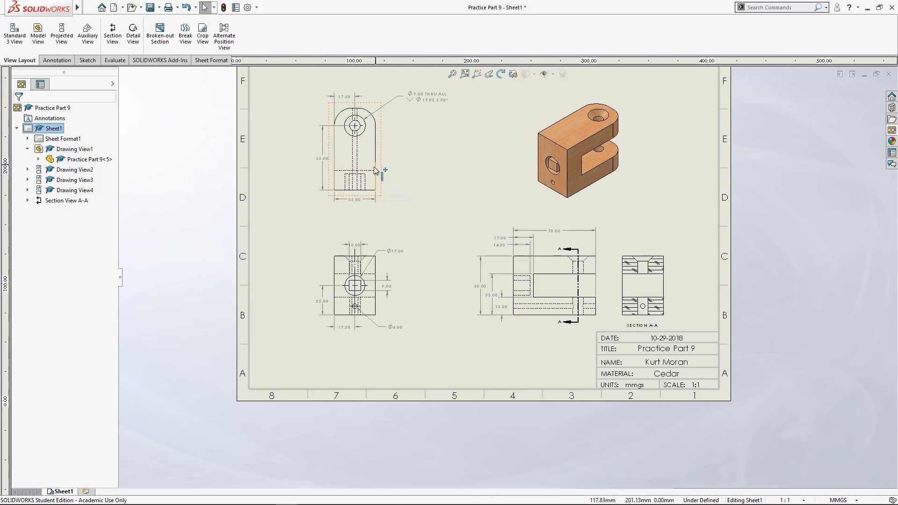
scroll(374, 172, "down", 2)
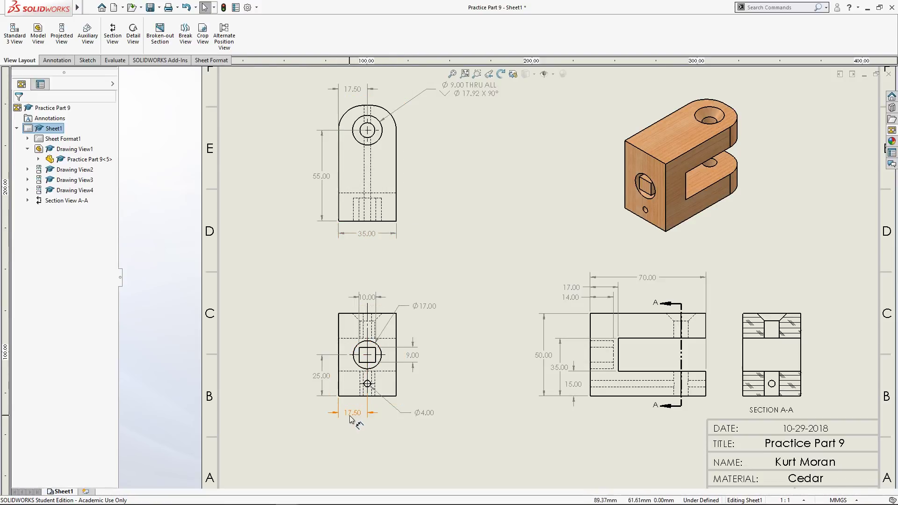
scroll(360, 410, "down", 2)
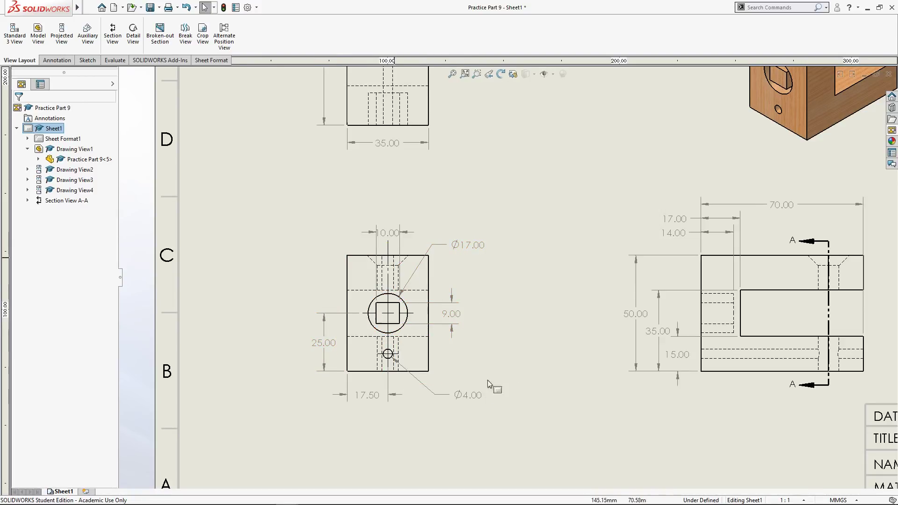
scroll(635, 364, "up", 4)
scroll(669, 330, "down", 3)
scroll(669, 330, "down", 3)
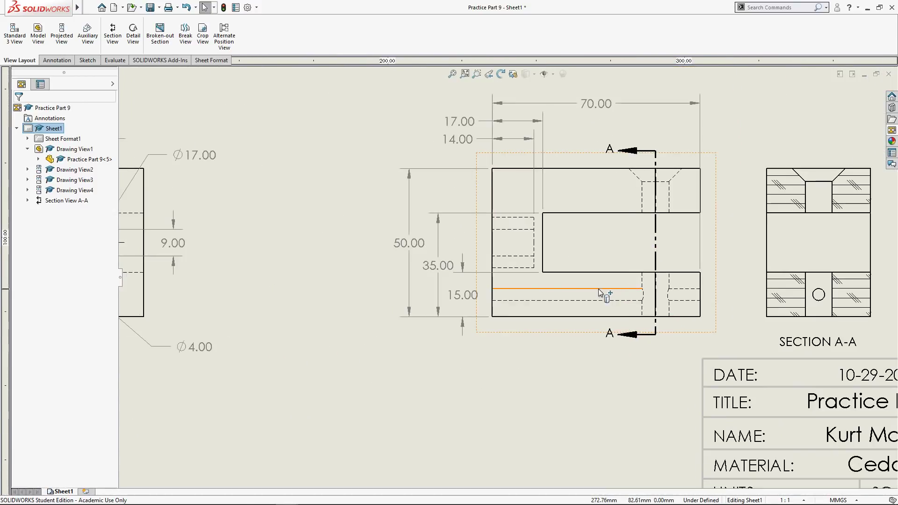
scroll(602, 289, "up", 1)
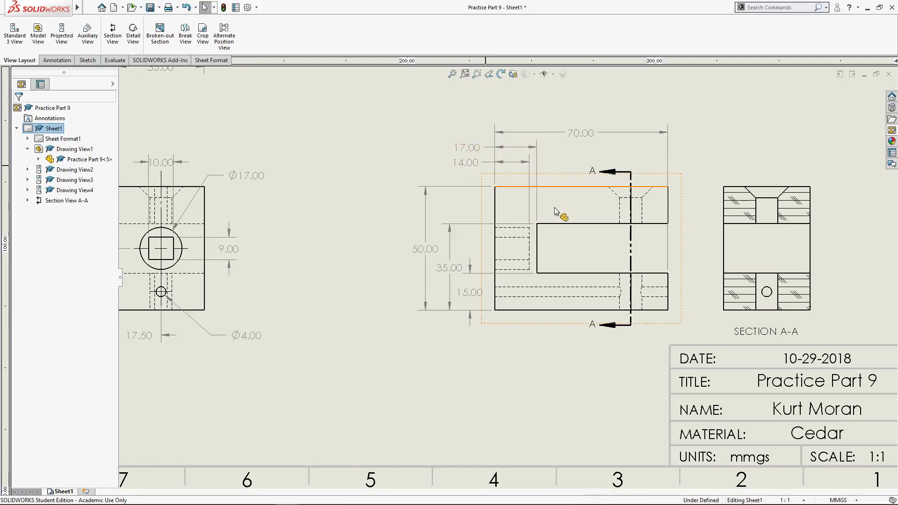
key("z")
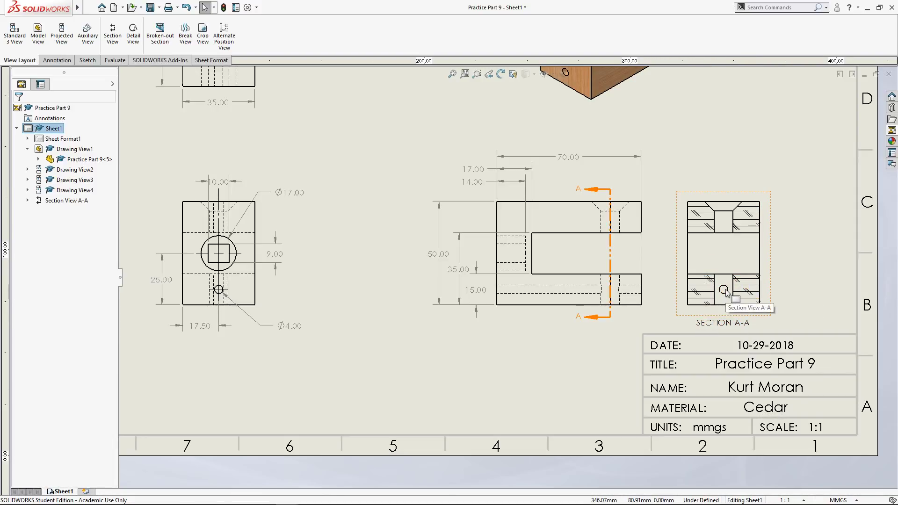
scroll(723, 294, "up", 3)
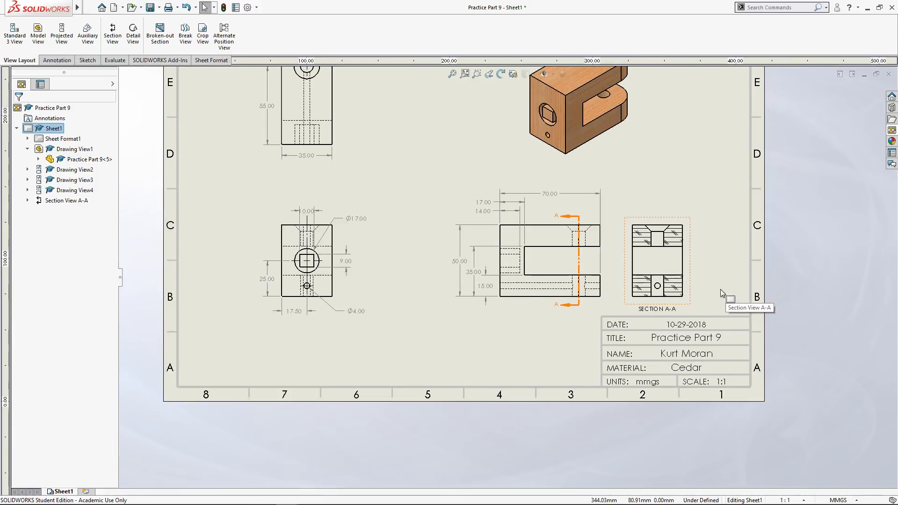
scroll(570, 282, "up", 2)
scroll(585, 253, "down", 1)
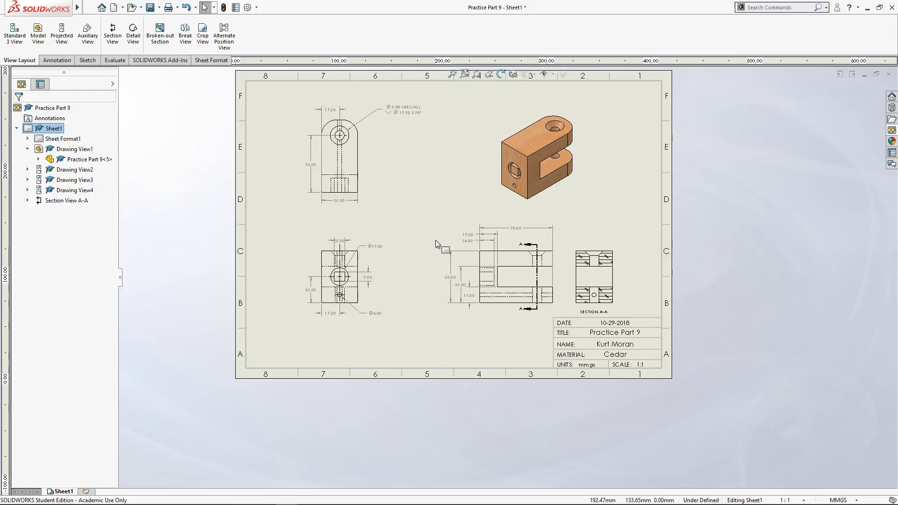
scroll(435, 240, "down", 1)
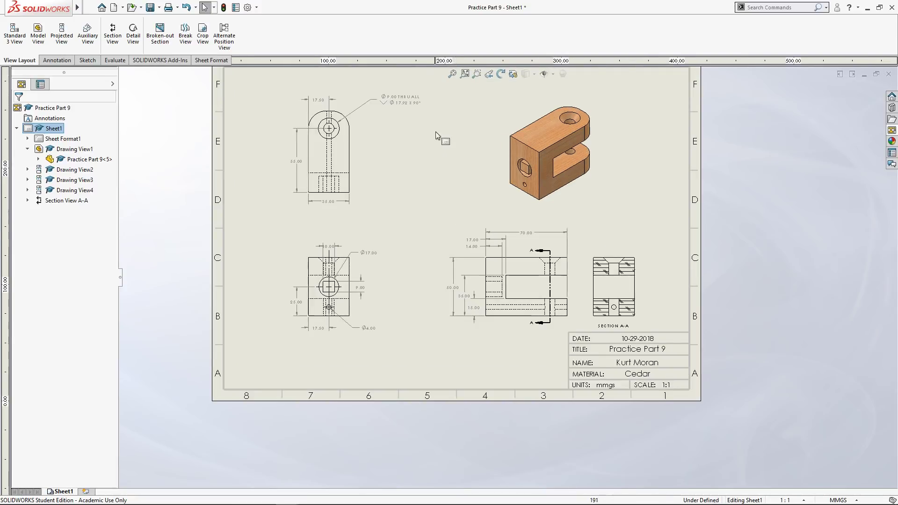
left_click(465, 74)
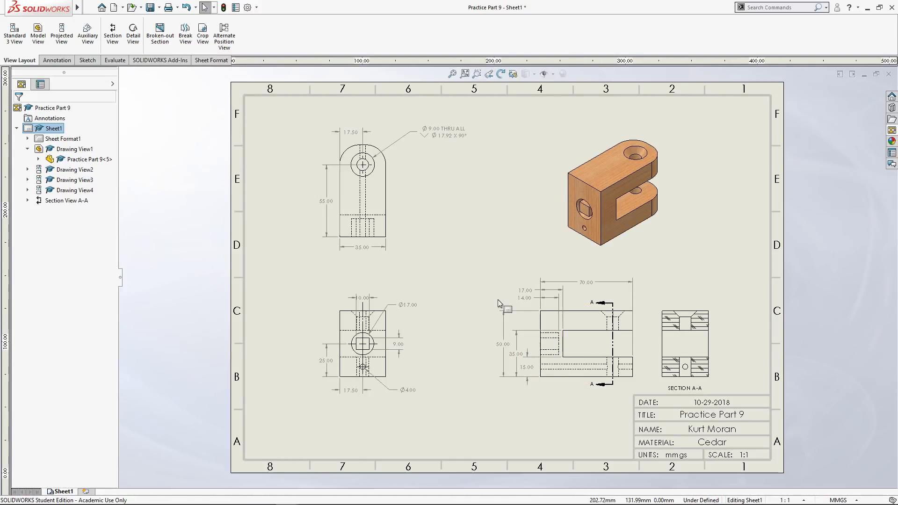